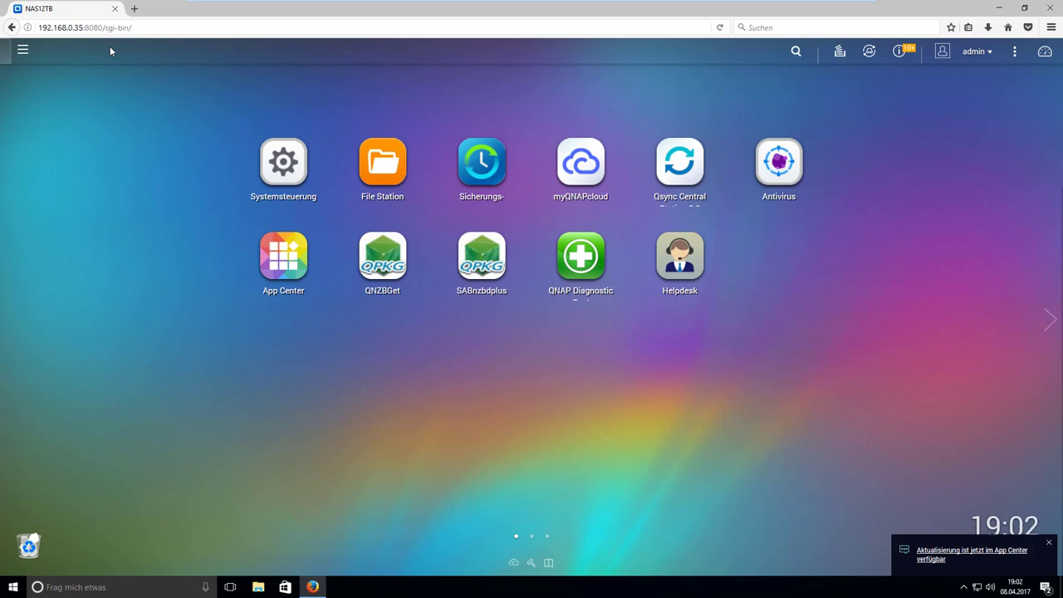
# Open the Control Panel's Users page to see usefulvid, admin, access, openvpn and ftp.
pyautogui.click(292, 172)
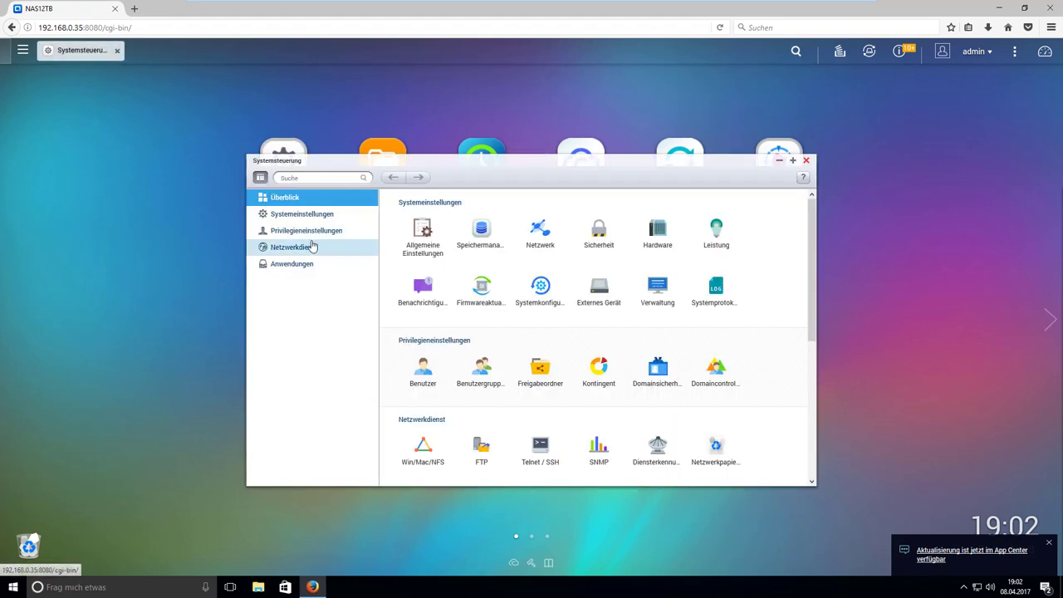
pyautogui.click(424, 372)
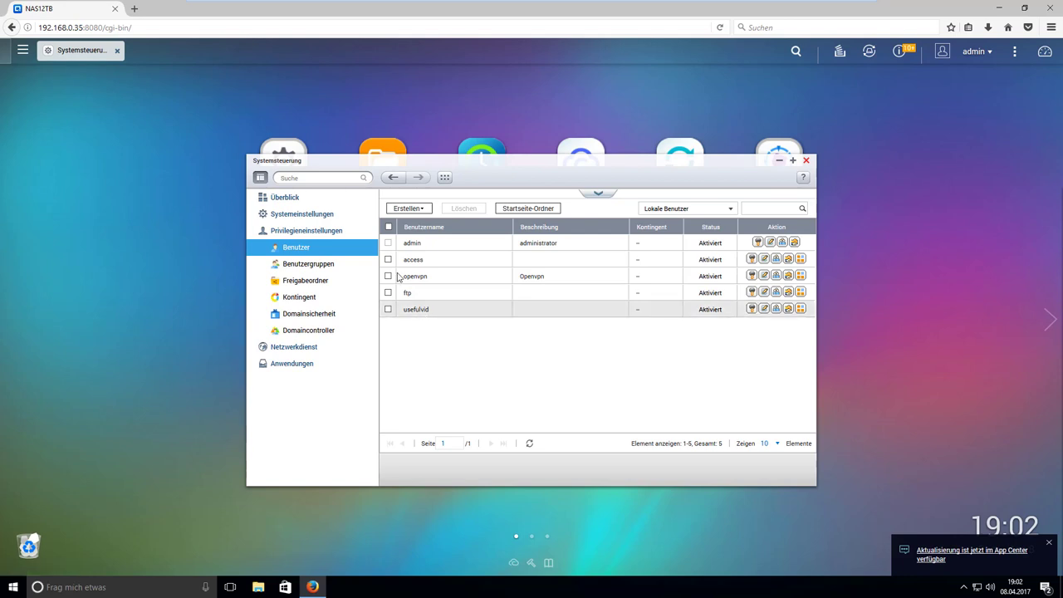
pyautogui.click(421, 213)
pyautogui.click(430, 225)
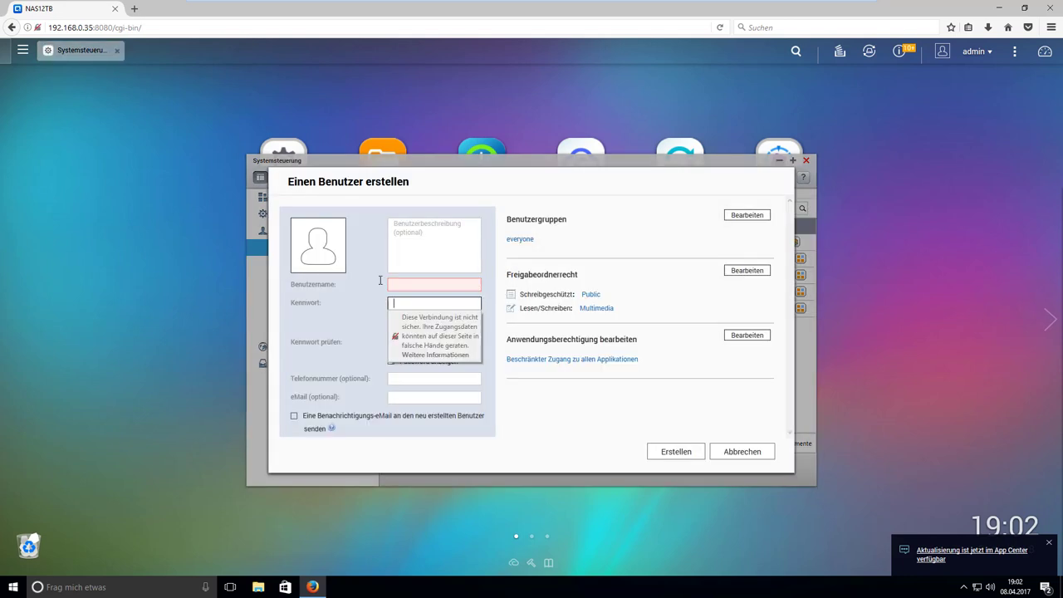
pyautogui.click(326, 320)
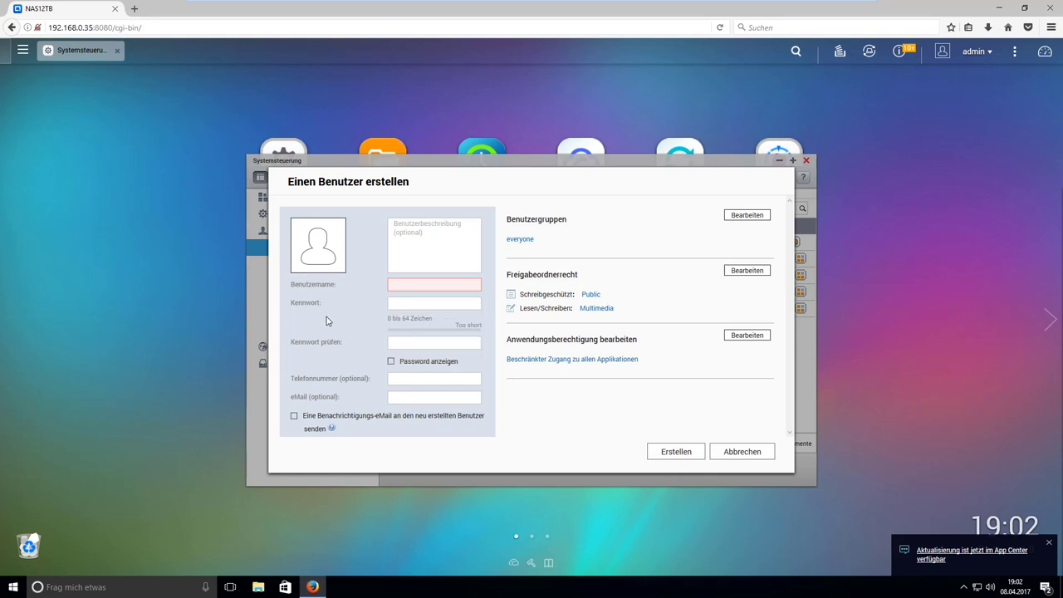
pyautogui.click(742, 451)
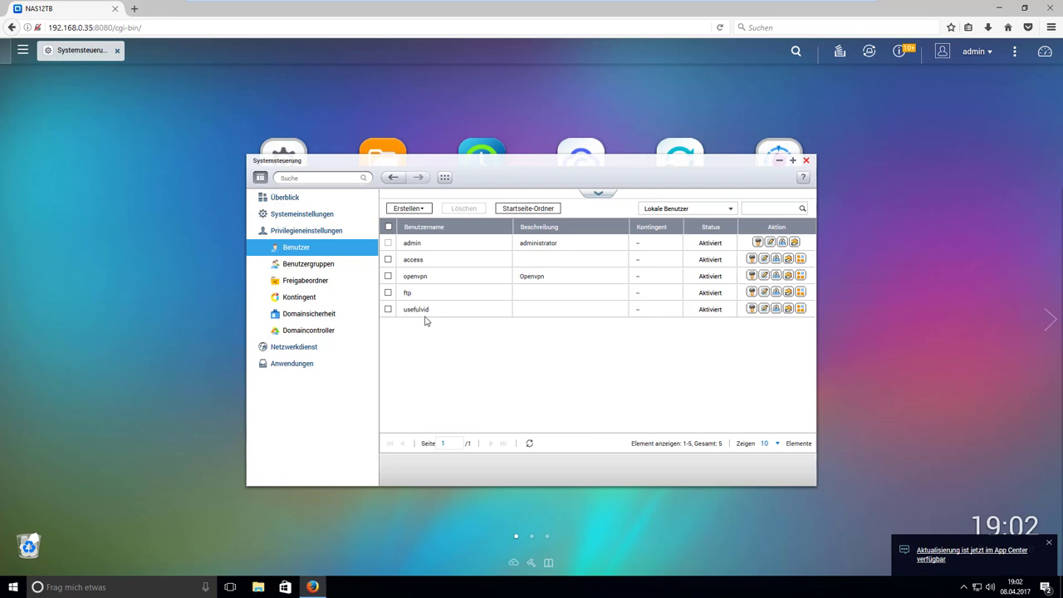
# Switch to the Shared Folders list and dismiss the create-folder options without choosing one.
pyautogui.click(316, 282)
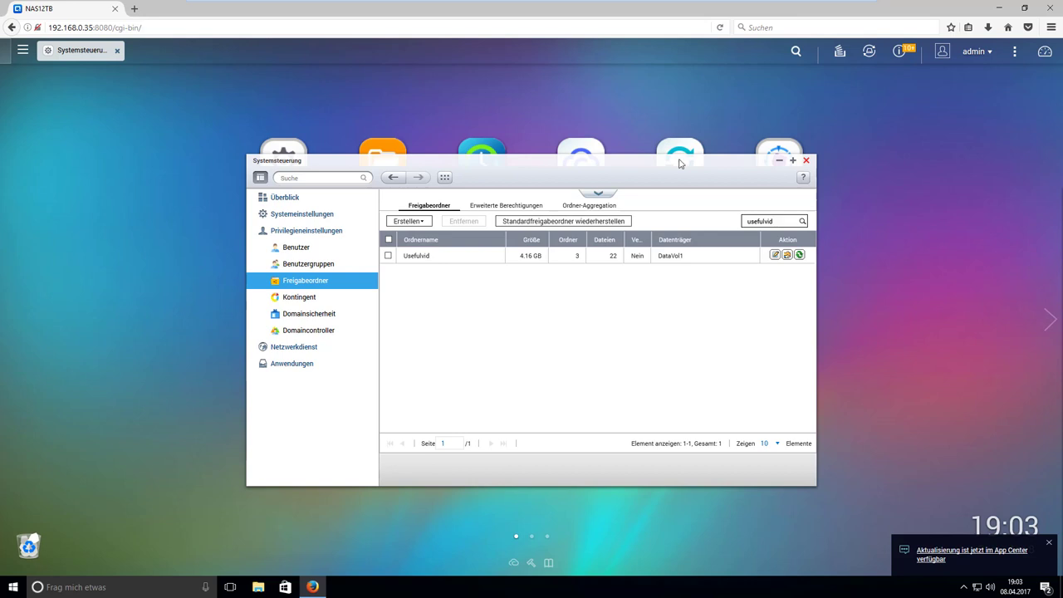
pyautogui.click(396, 221)
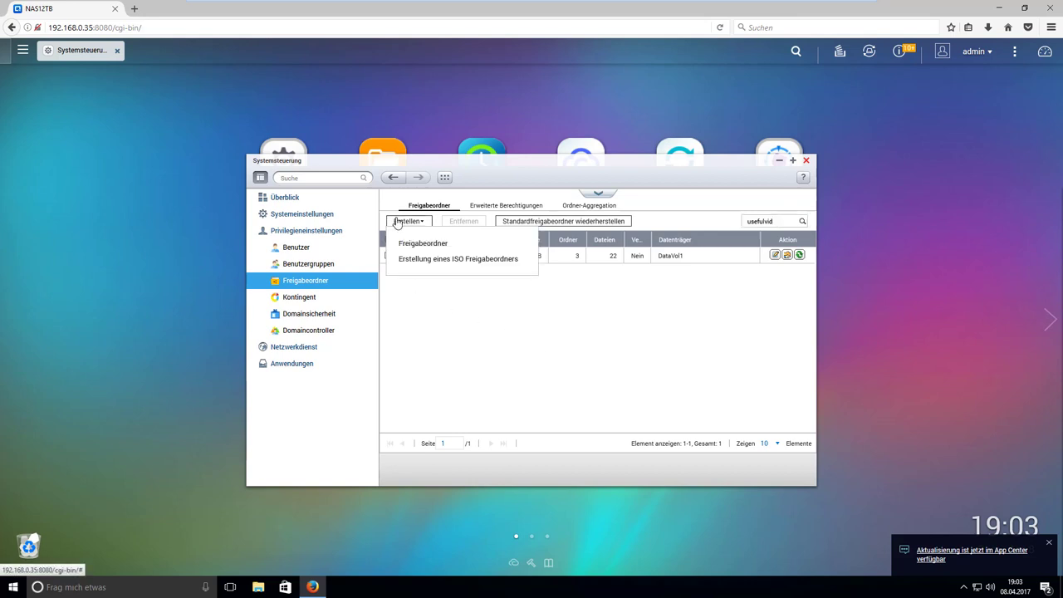
pyautogui.click(504, 326)
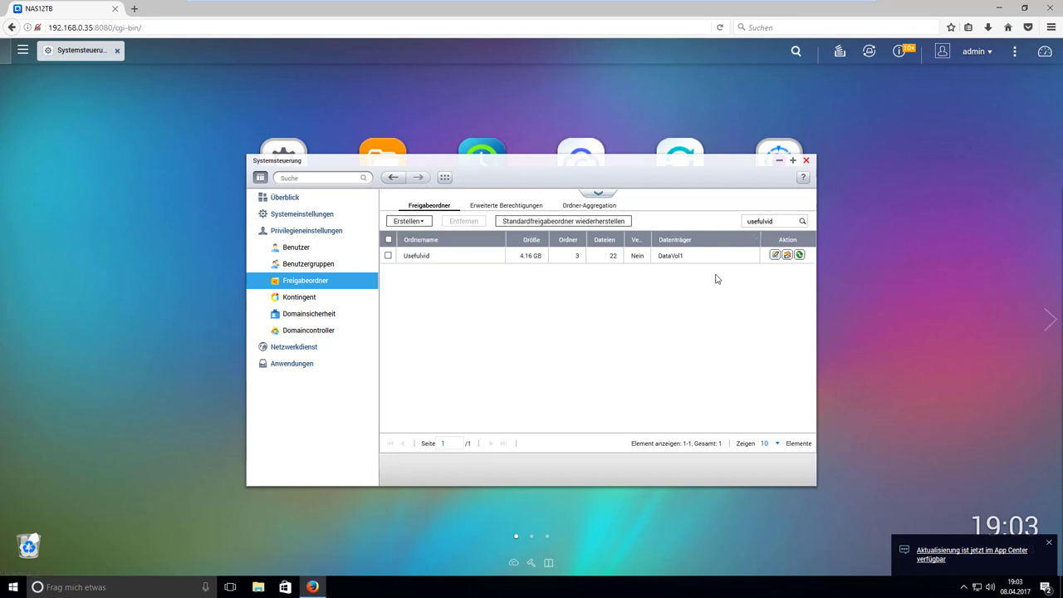
# In Usefulvid's permissions, leave the share's user with read/write access and close the editor.
pyautogui.click(787, 256)
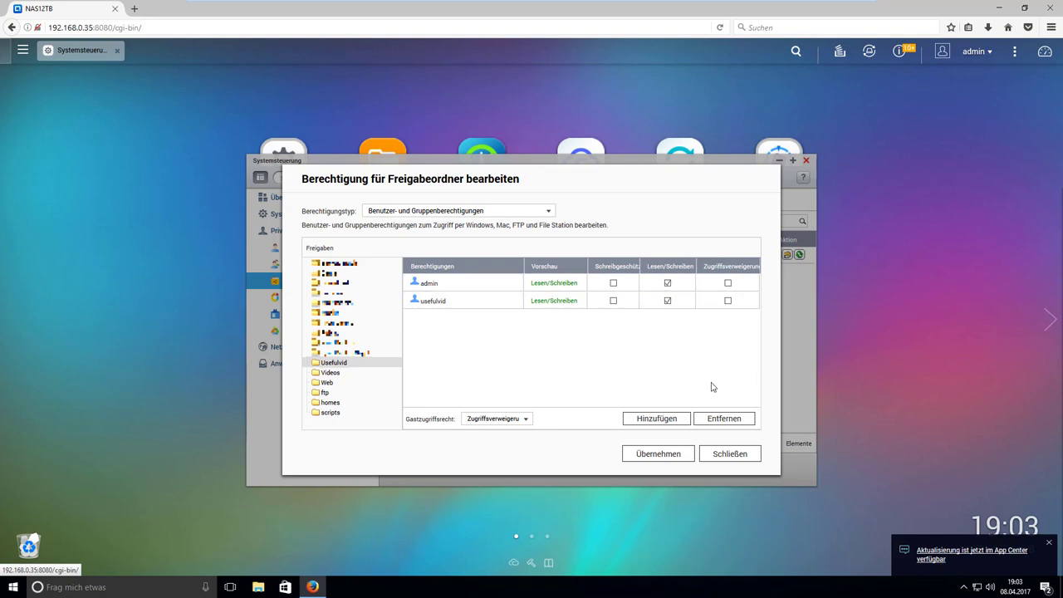
pyautogui.click(732, 302)
pyautogui.click(667, 302)
pyautogui.click(729, 455)
pyautogui.click(549, 353)
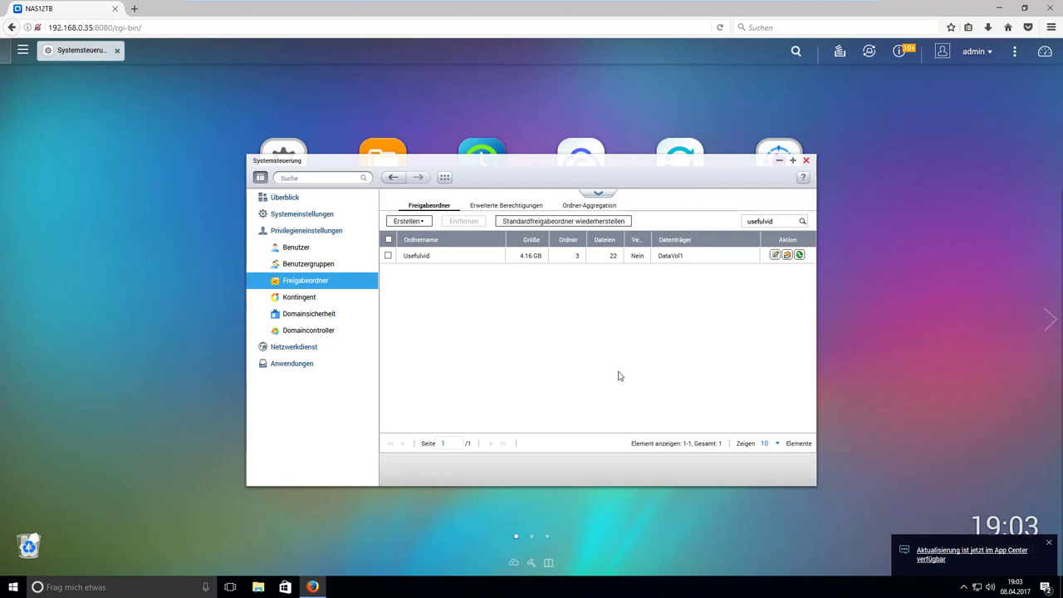
# Navigate a new Explorer window to the NAS address \\192.168.0.35.
pyautogui.press('super+e')
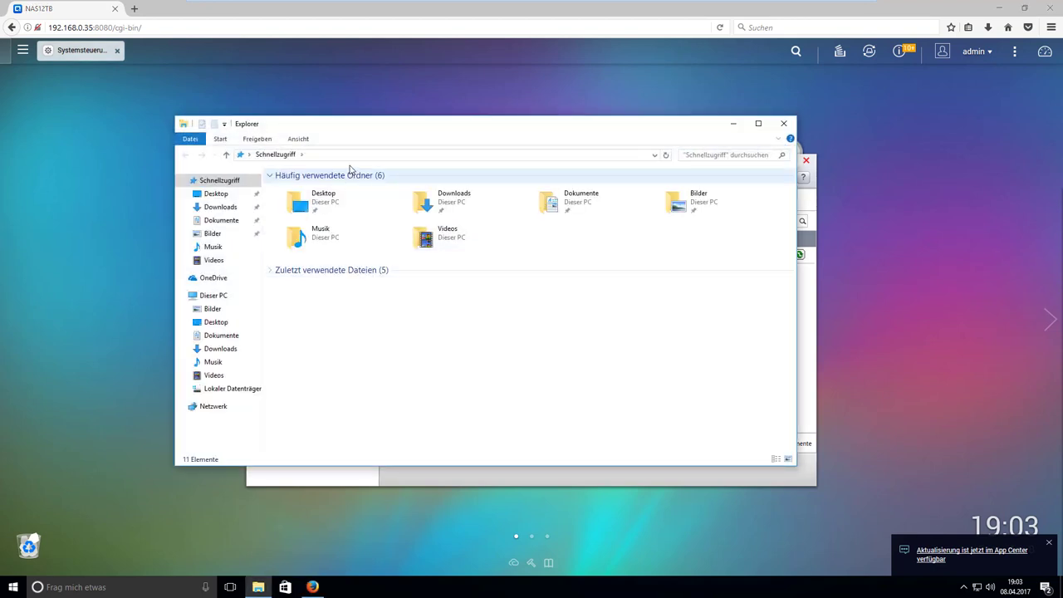
pyautogui.click(351, 155)
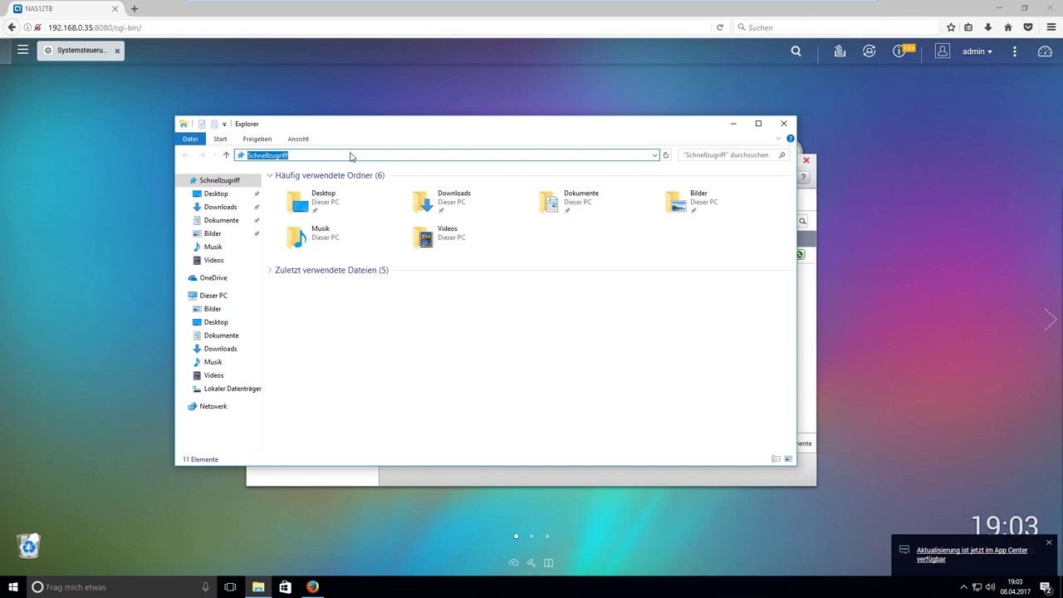
pyautogui.write('\\\\192')
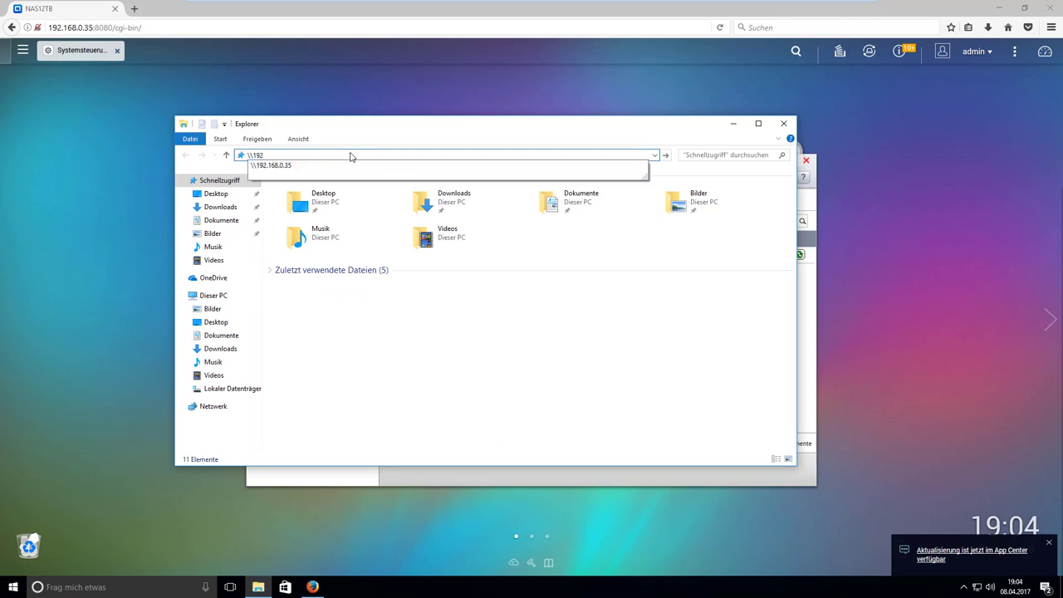
pyautogui.press('Down')
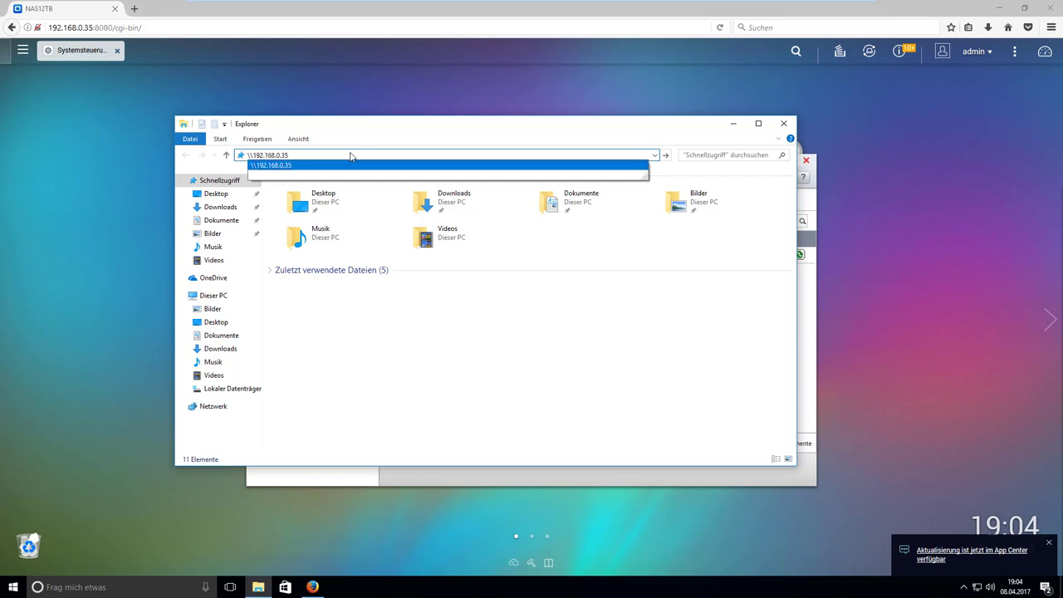
pyautogui.press('Return')
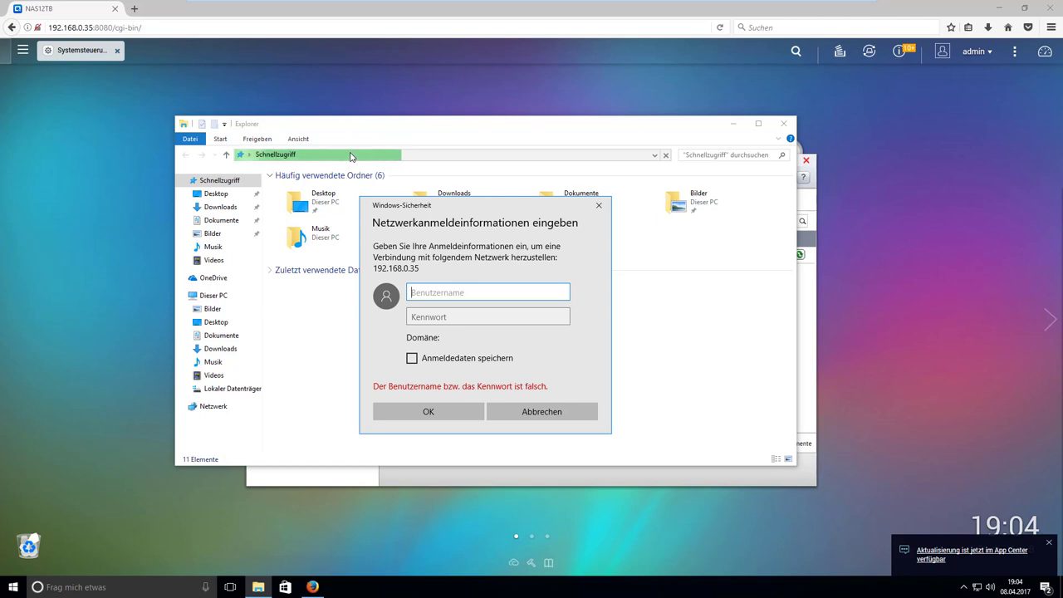
# Sign in to the NAS with the share user's name and password.
pyautogui.write('u')
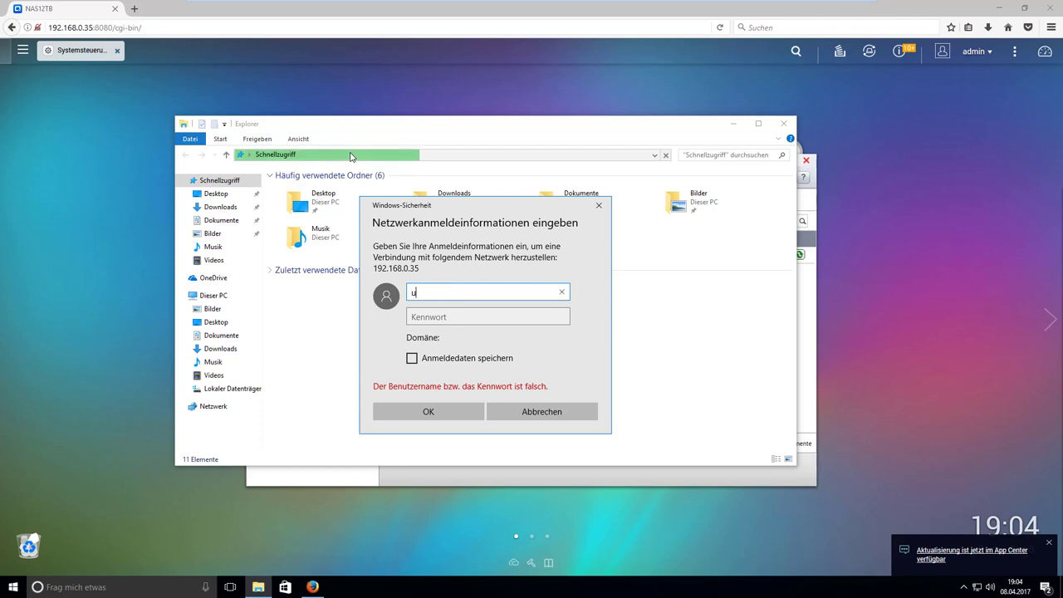
pyautogui.write('sefulvid')
pyautogui.press('Tab')
pyautogui.write('•••')
pyautogui.press('BackSpace')
pyautogui.press('BackSpace')
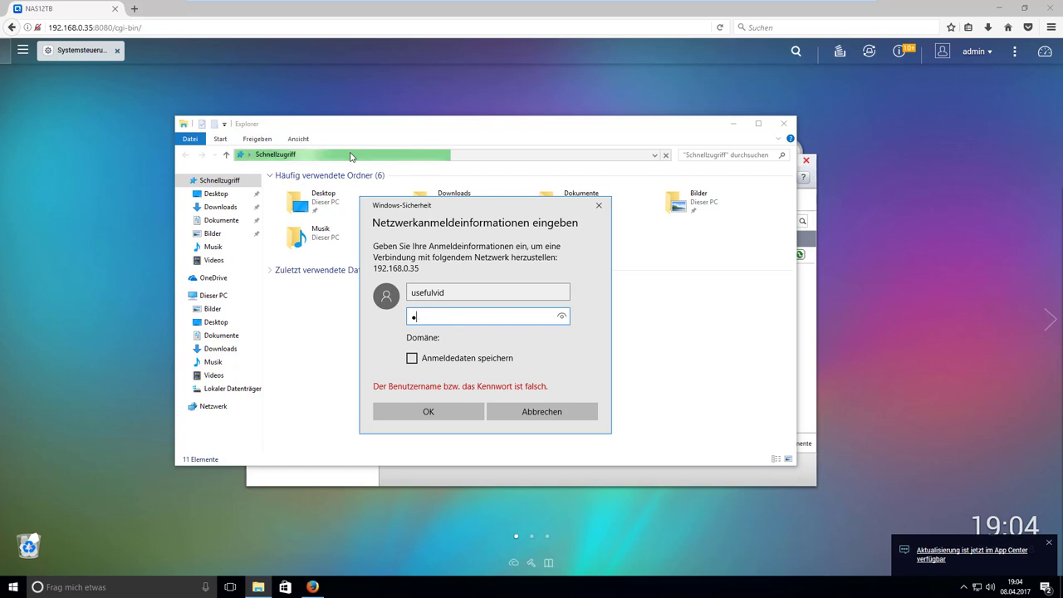
pyautogui.write('••••••••••')
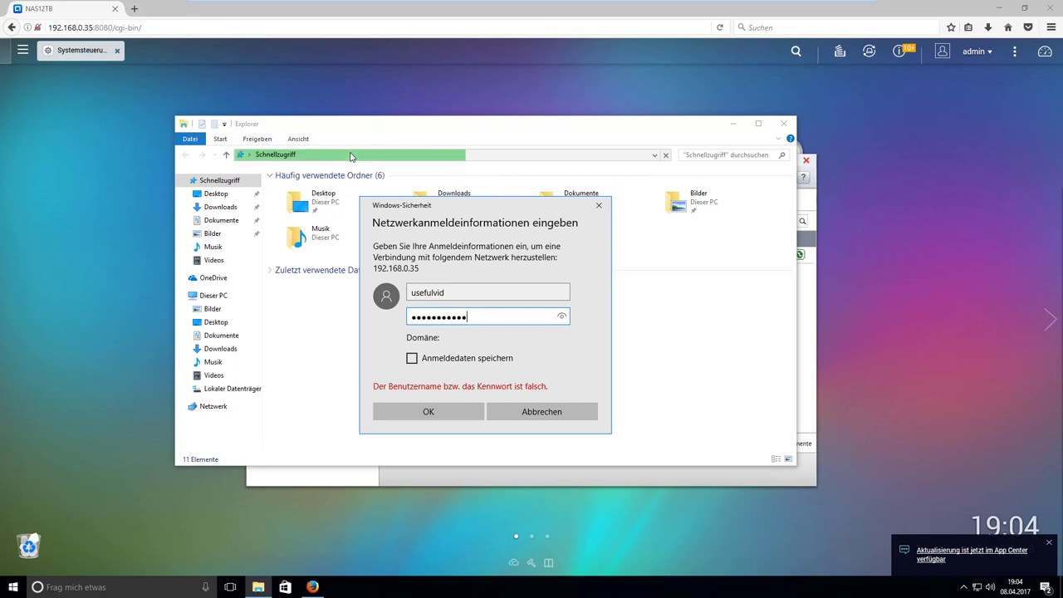
pyautogui.write('•••')
pyautogui.press('Return')
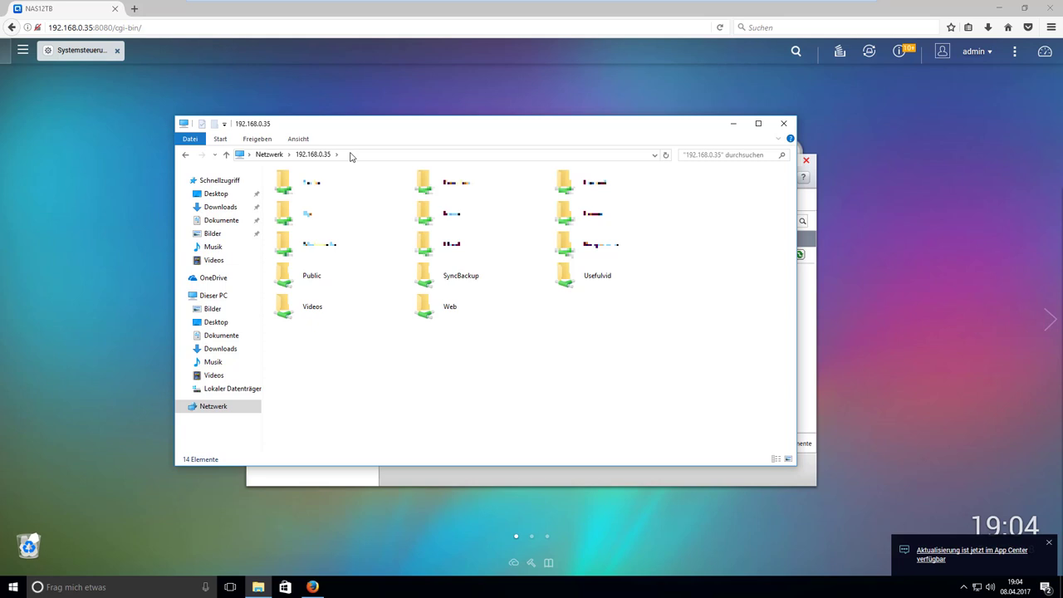
# Open the Usefulvid share after the Videos share asks for a login, and check its Backup folder.
pyautogui.doubleClick(327, 309)
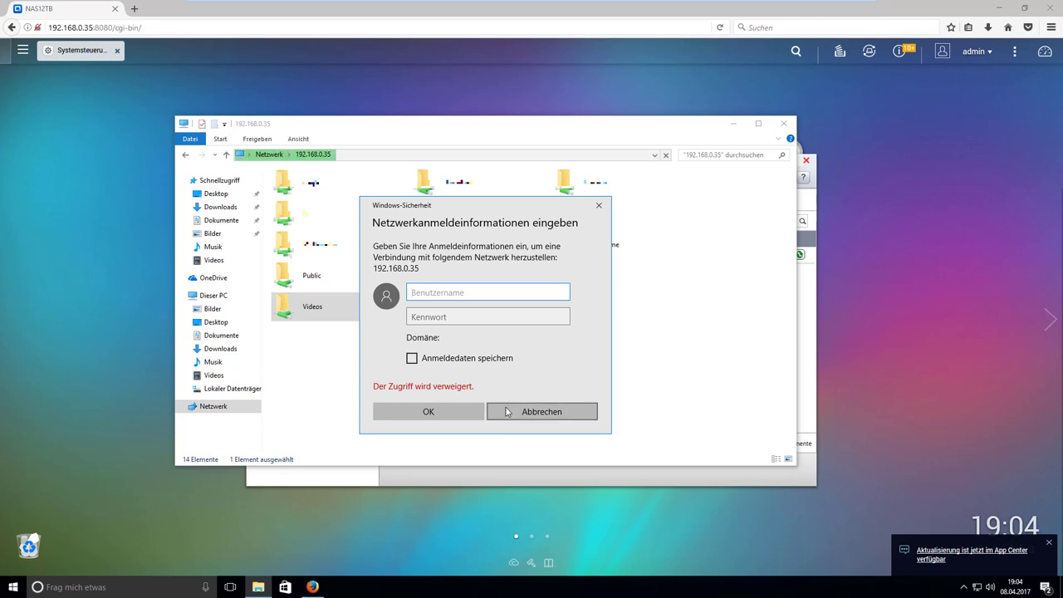
pyautogui.click(506, 411)
pyautogui.doubleClick(581, 283)
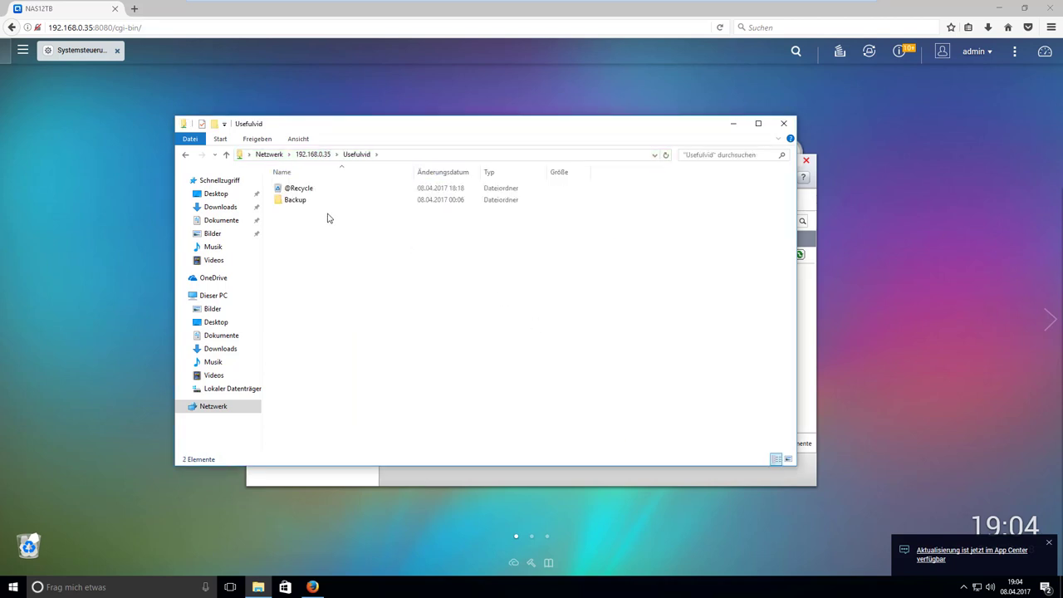
pyautogui.doubleClick(302, 202)
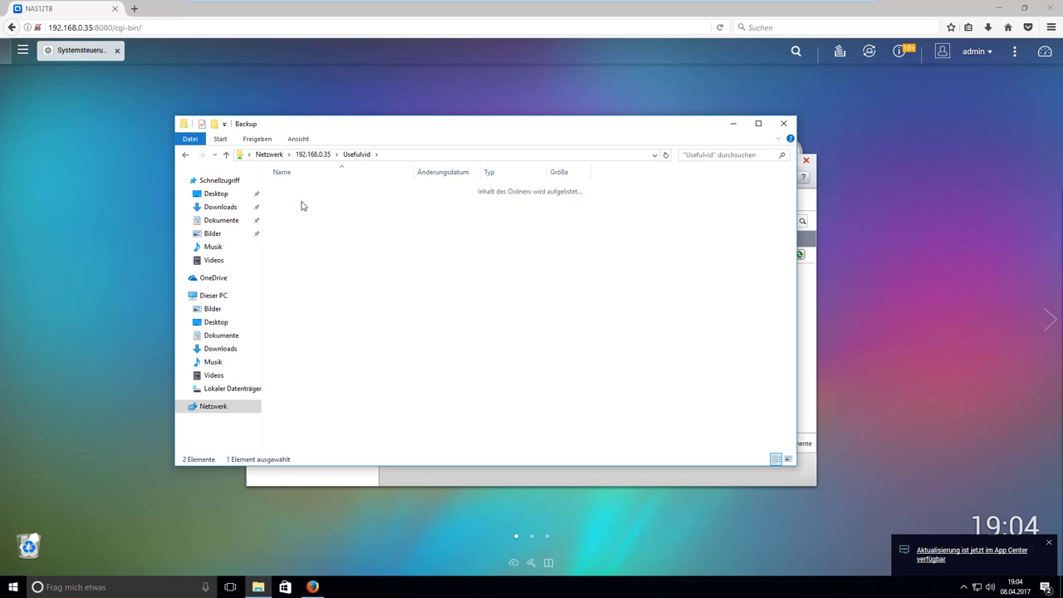
pyautogui.click(186, 156)
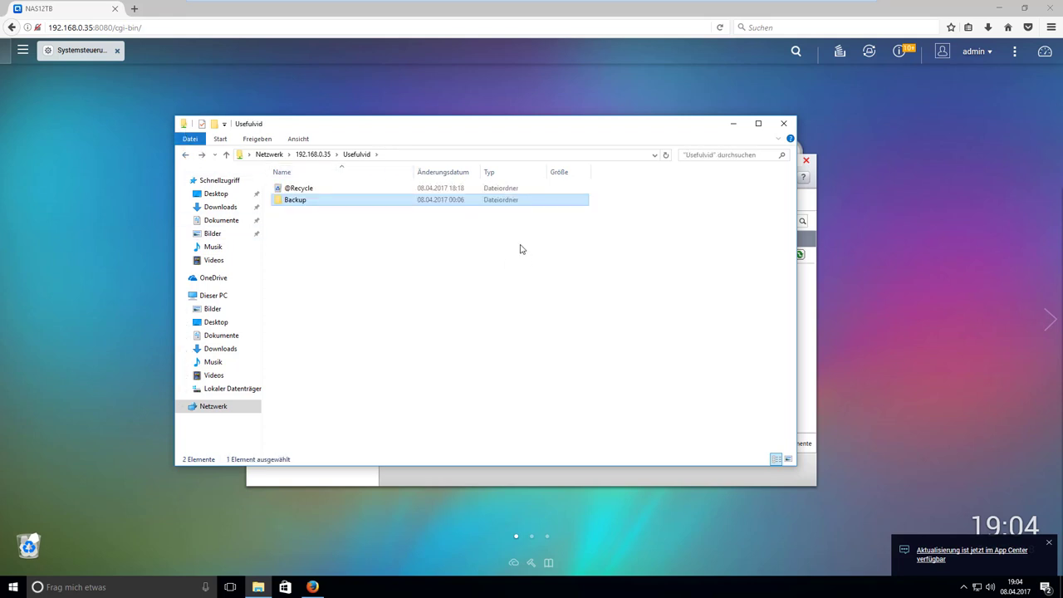
# Create a new folder named test in Usefulvid, then open a second Explorer window.
pyautogui.rightClick(341, 290)
pyautogui.moveTo(375, 392)
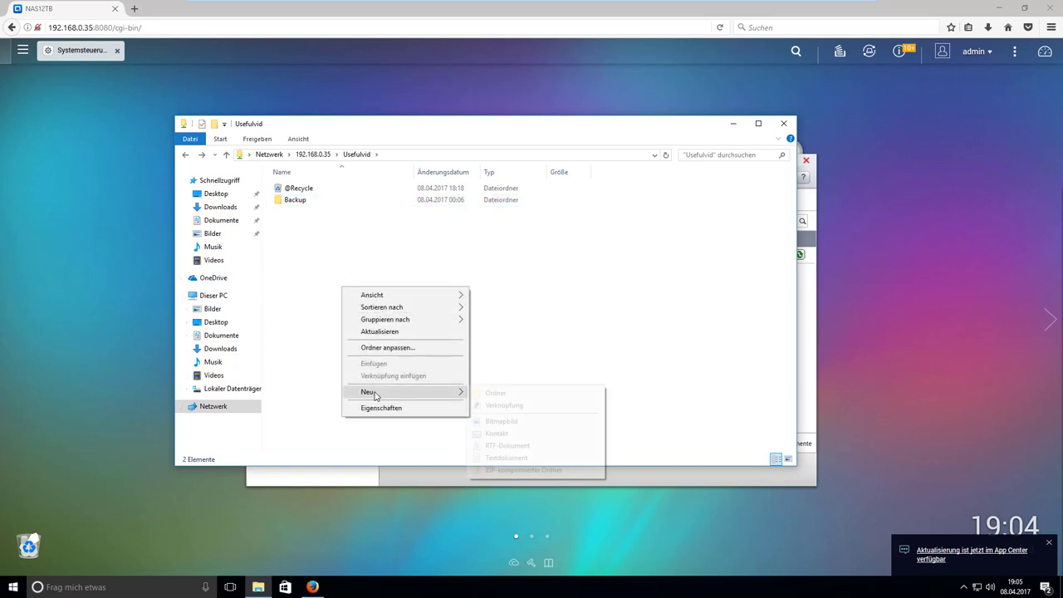
pyautogui.click(497, 394)
pyautogui.click(324, 389)
pyautogui.click(293, 212)
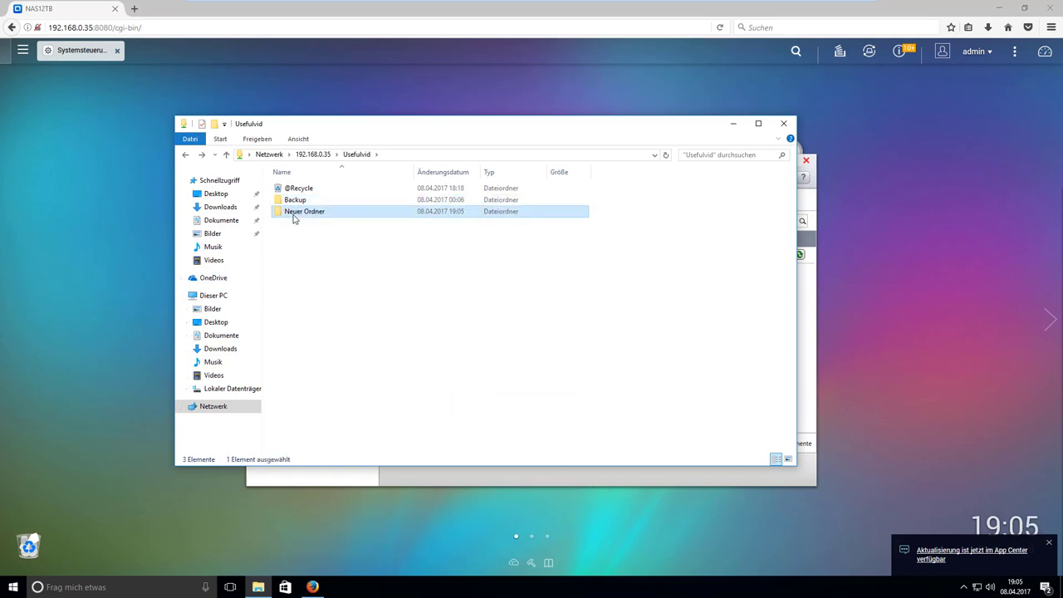
pyautogui.click(293, 212)
pyautogui.write('test')
pyautogui.click(406, 285)
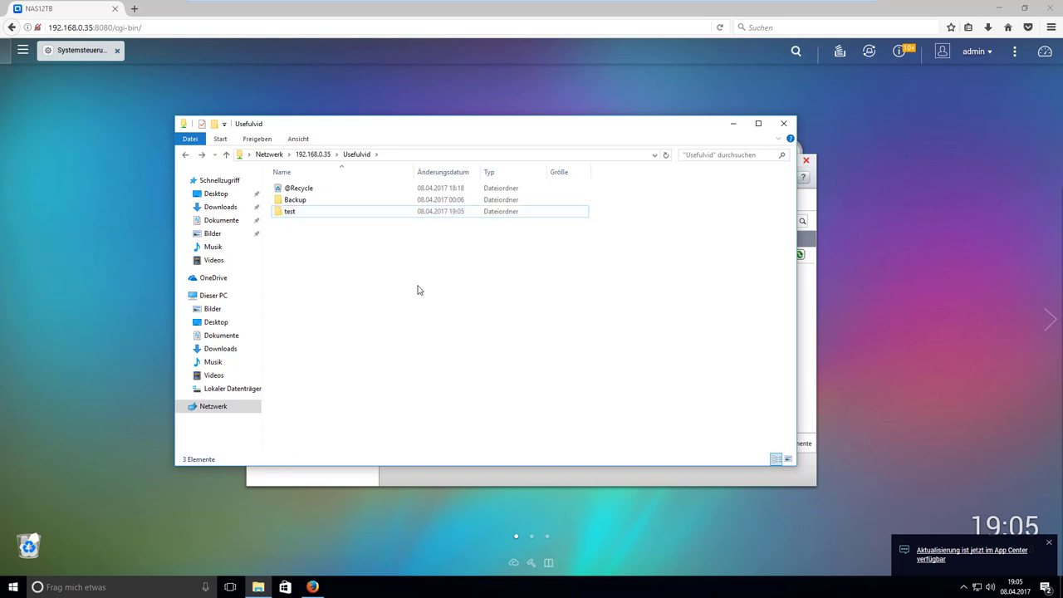
pyautogui.press('super+e')
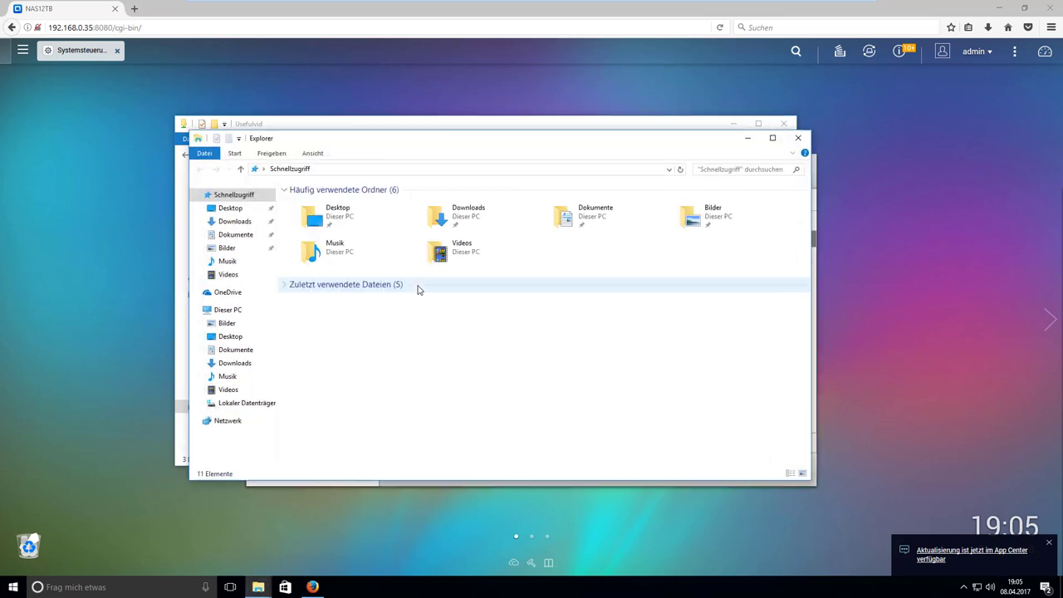
# Show This PC in the new Explorer window and select the local C: drive.
pyautogui.click(225, 310)
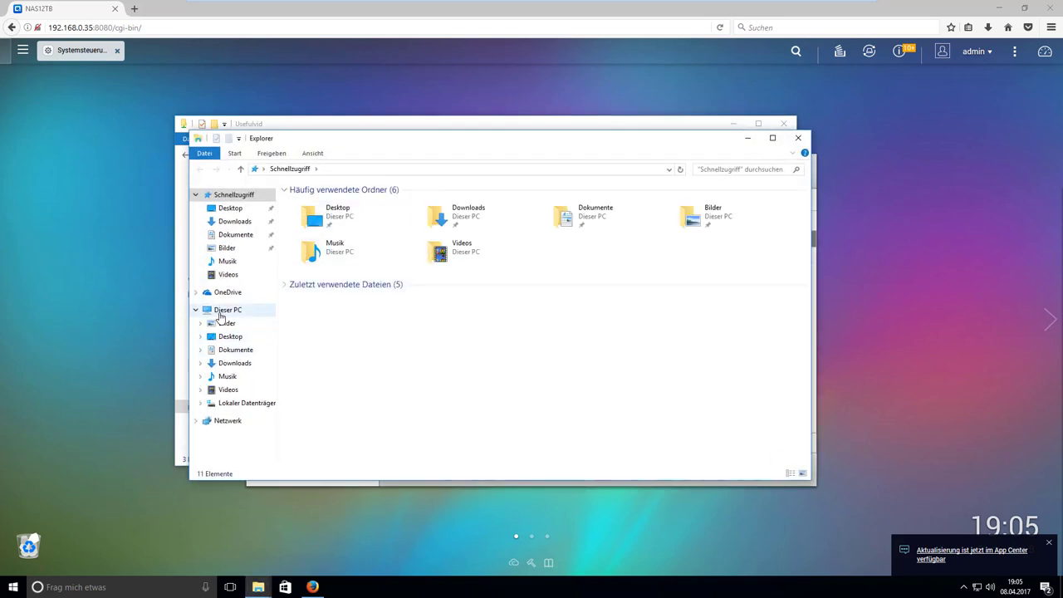
pyautogui.click(407, 297)
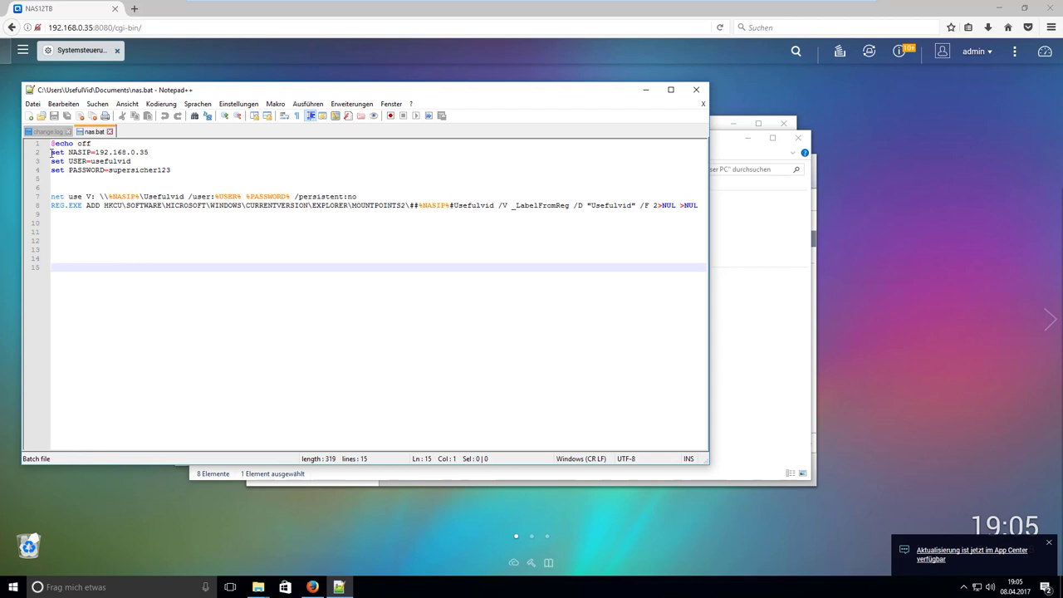
pyautogui.moveTo(52, 152); pyautogui.dragTo(183, 169)
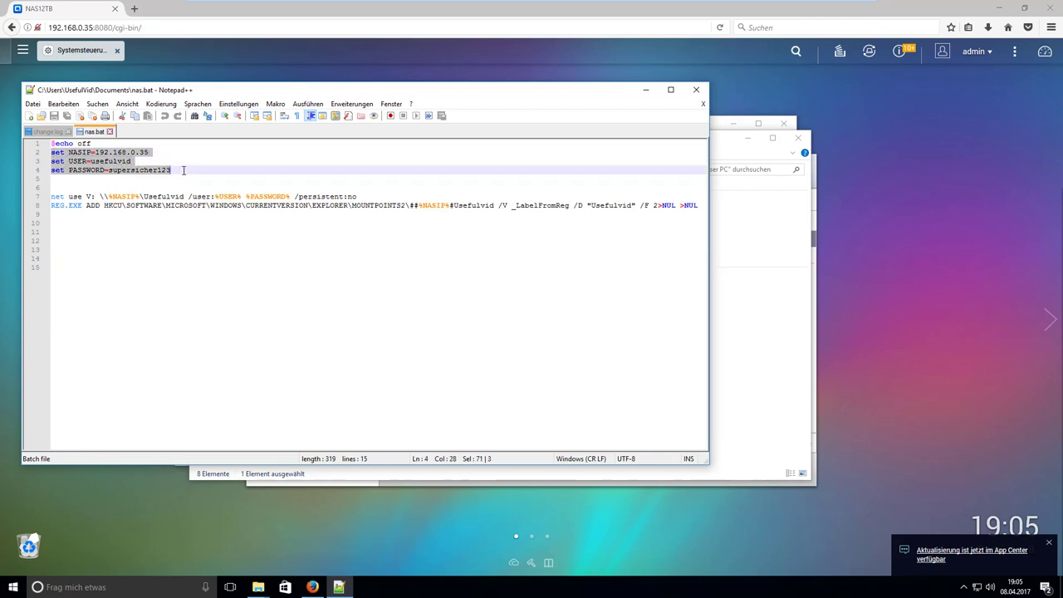
pyautogui.click(183, 169)
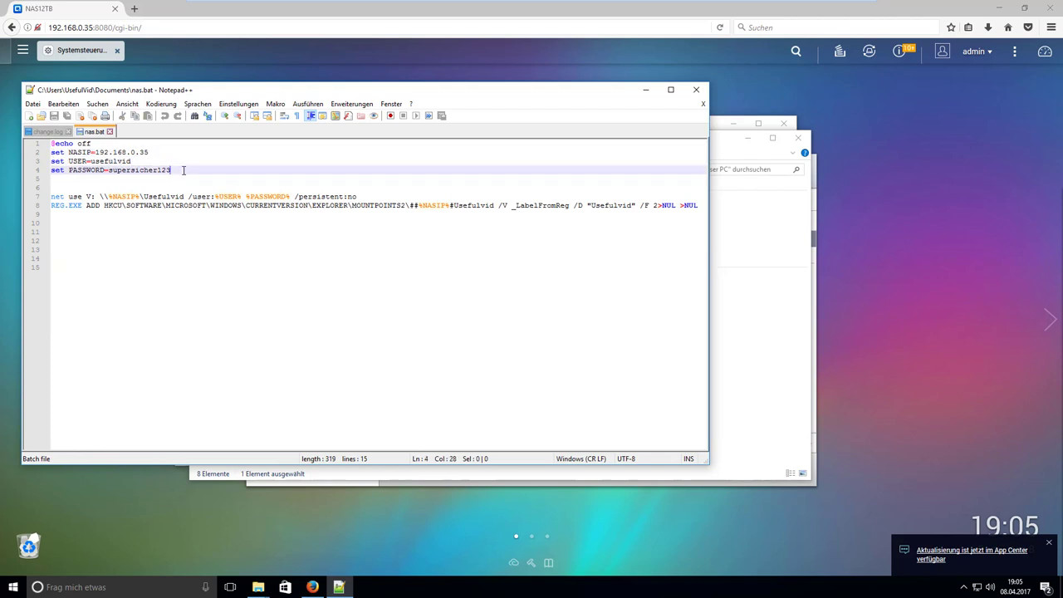
pyautogui.doubleClick(70, 152)
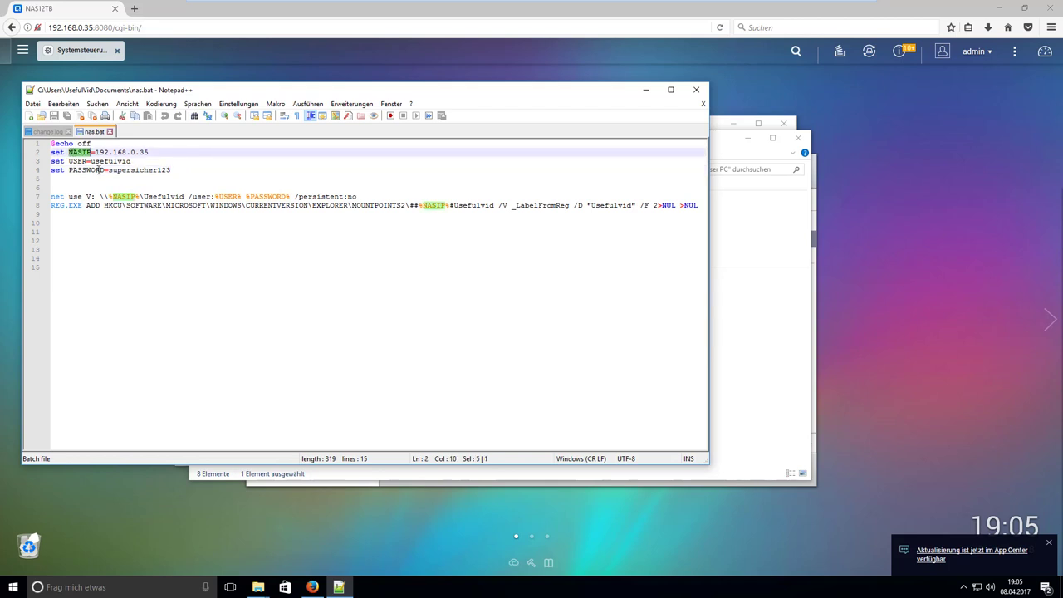
pyautogui.moveTo(96, 152); pyautogui.dragTo(157, 151)
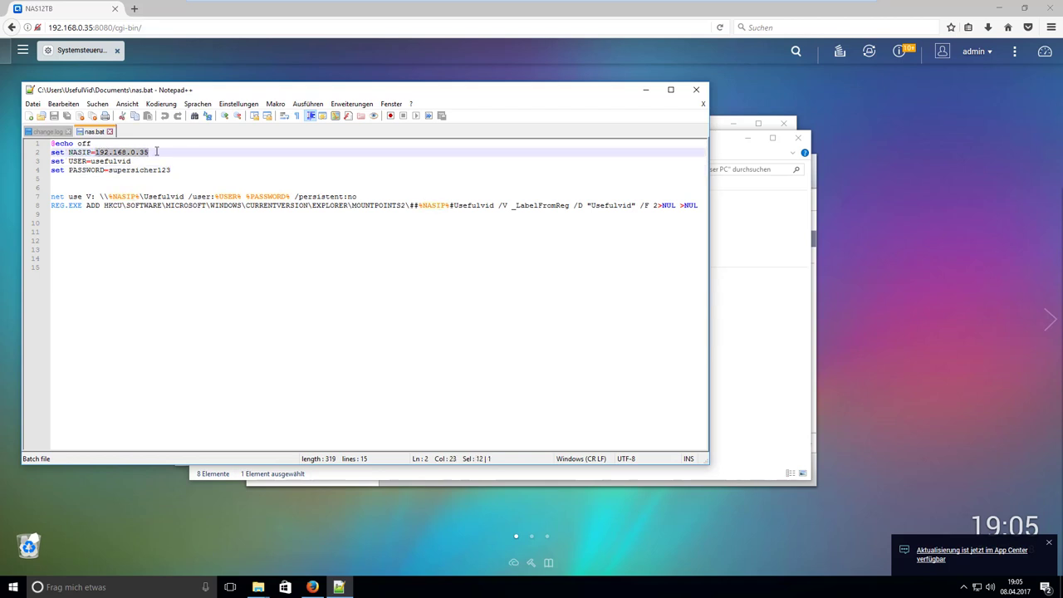
pyautogui.click(156, 152)
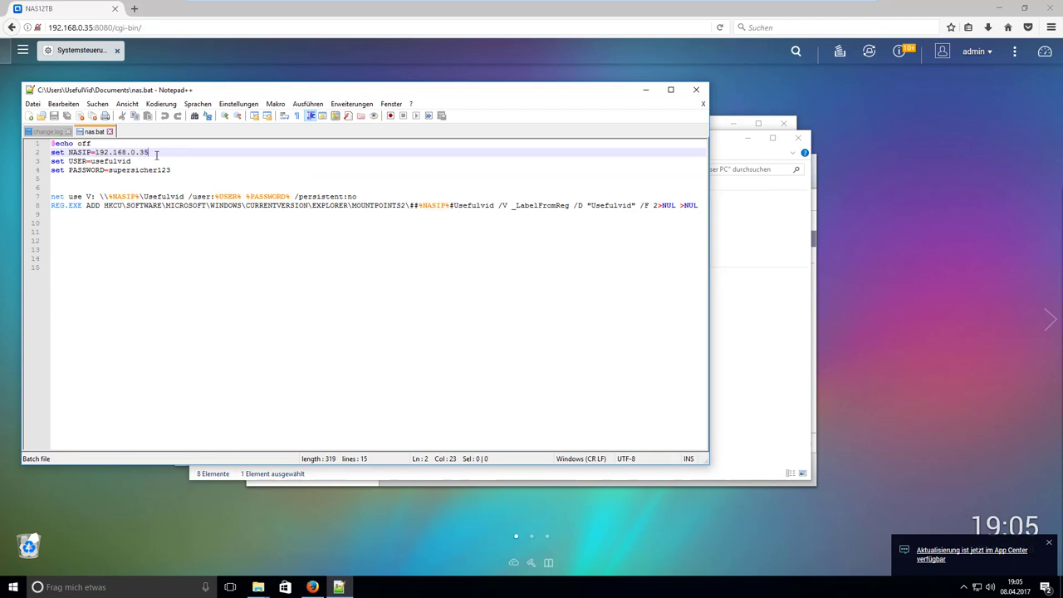
pyautogui.doubleClick(78, 161)
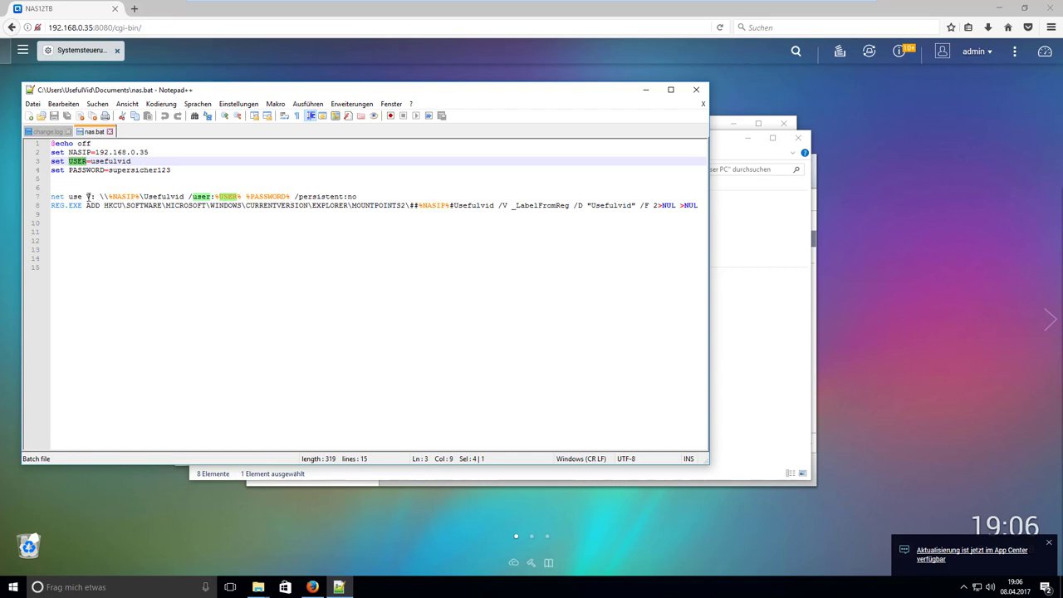
pyautogui.moveTo(87, 196); pyautogui.dragTo(96, 196)
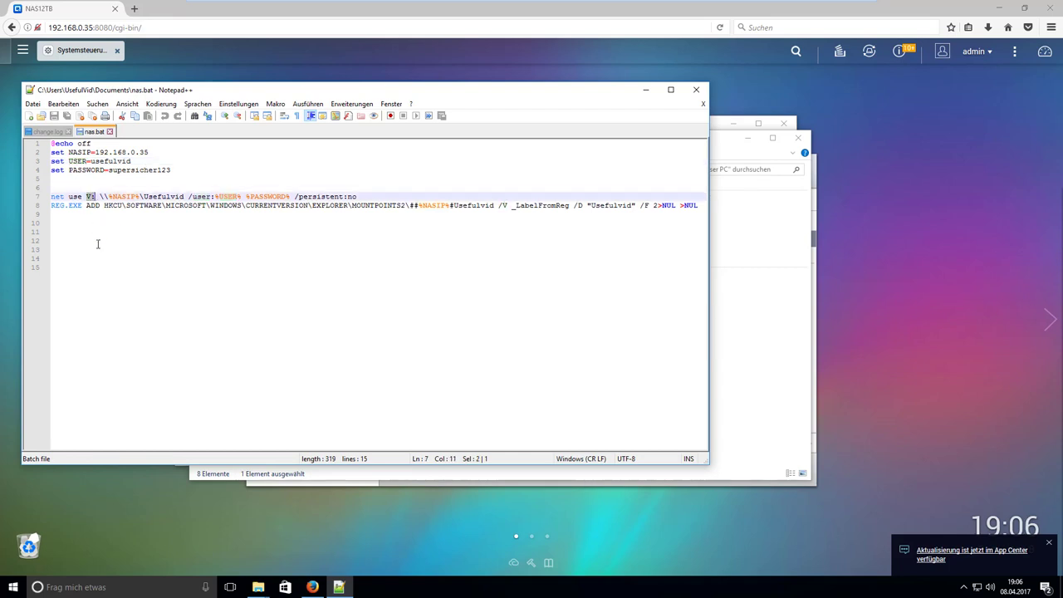
pyautogui.click(140, 205)
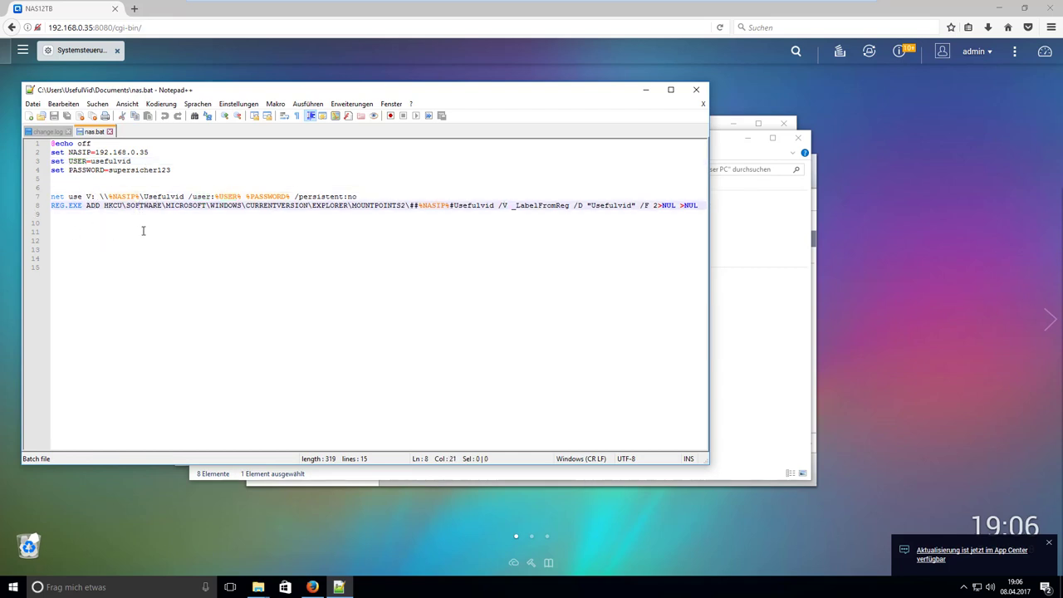
pyautogui.moveTo(100, 196); pyautogui.dragTo(184, 196)
pyautogui.click(749, 319)
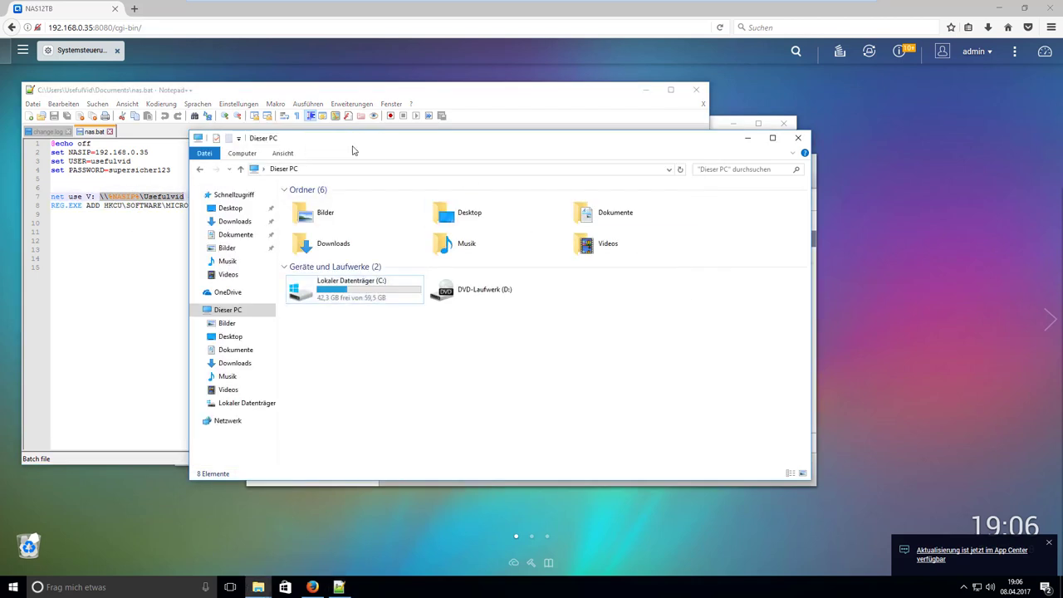
pyautogui.click(712, 122)
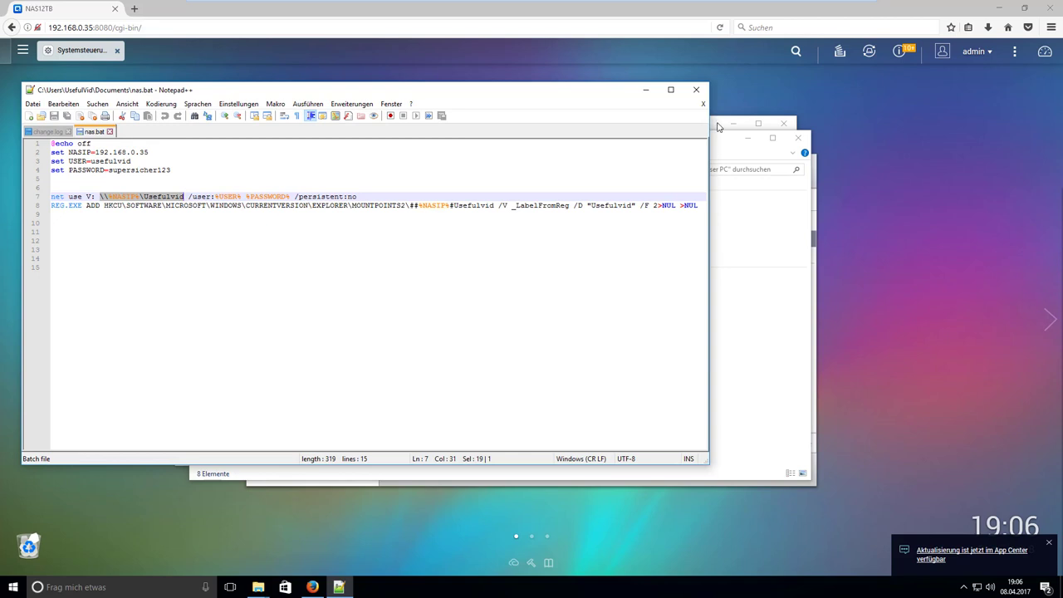
pyautogui.click(718, 126)
pyautogui.click(394, 157)
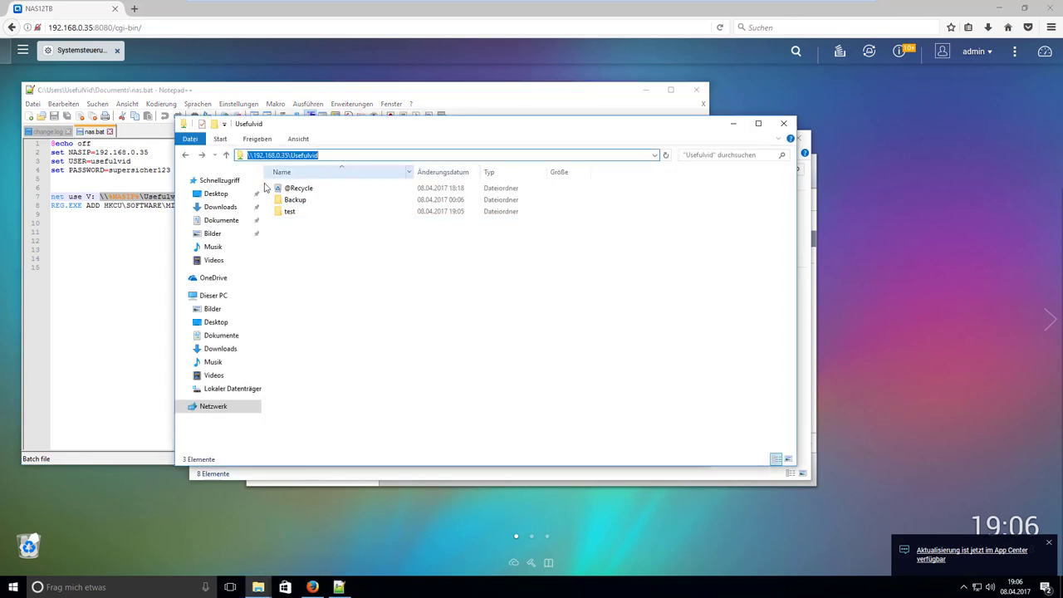
pyautogui.click(337, 156)
pyautogui.click(133, 199)
pyautogui.click(149, 196)
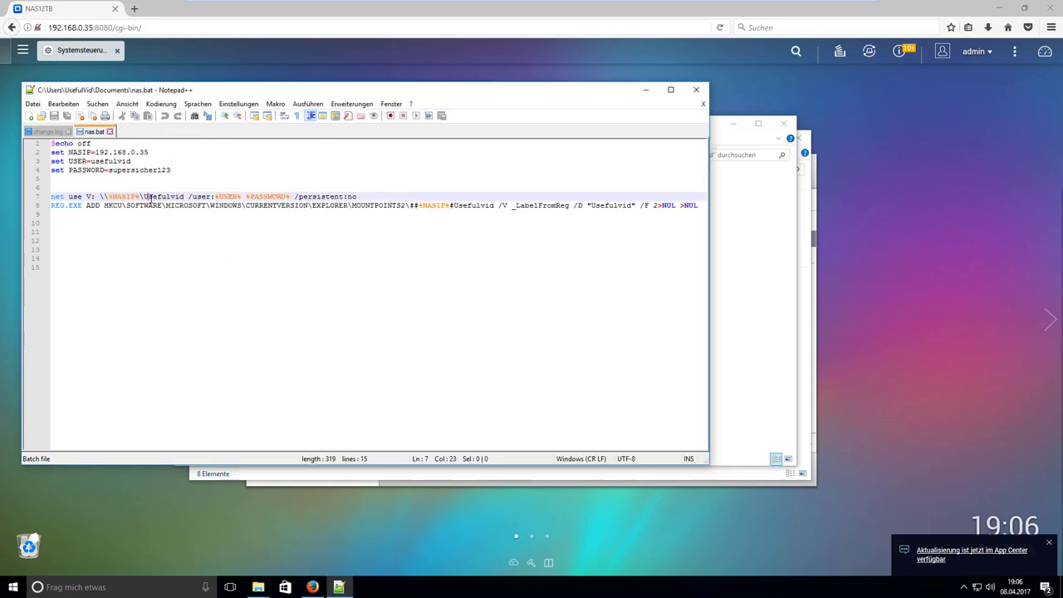
pyautogui.doubleClick(150, 196)
pyautogui.click(215, 197)
pyautogui.click(126, 170)
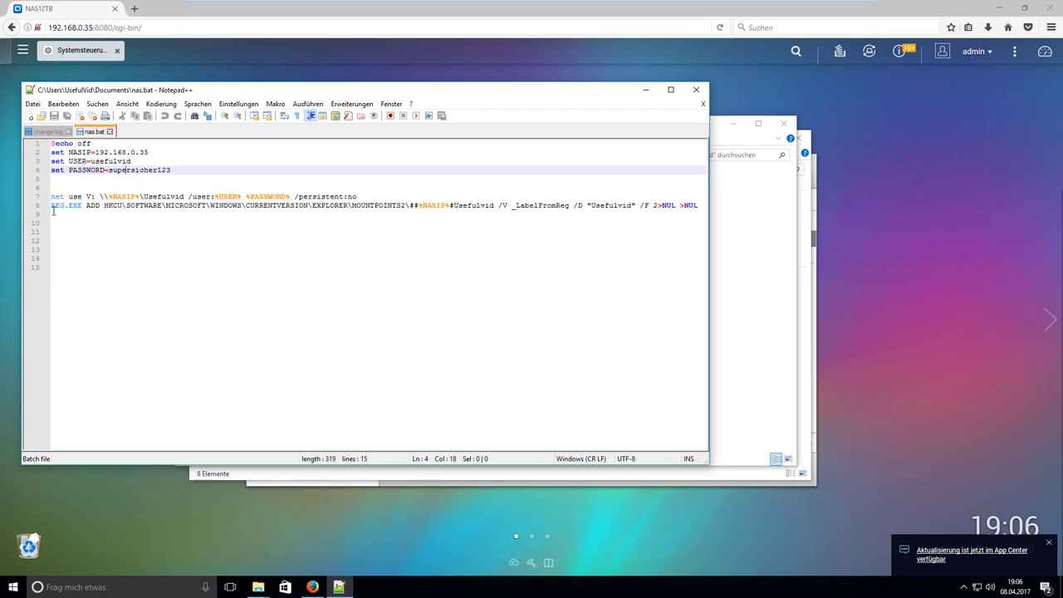
pyautogui.doubleClick(470, 205)
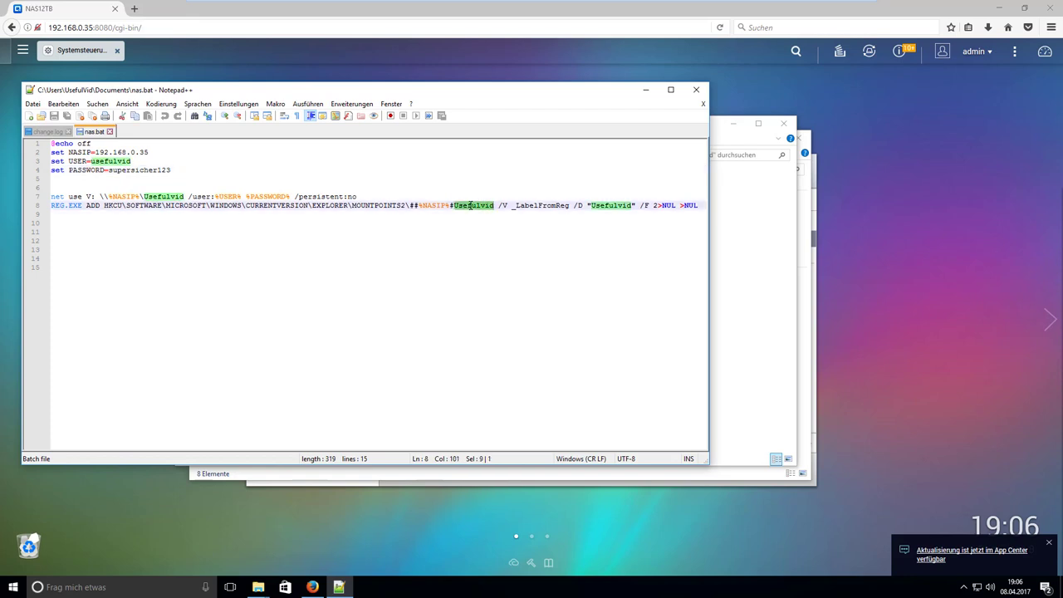
pyautogui.doubleClick(618, 205)
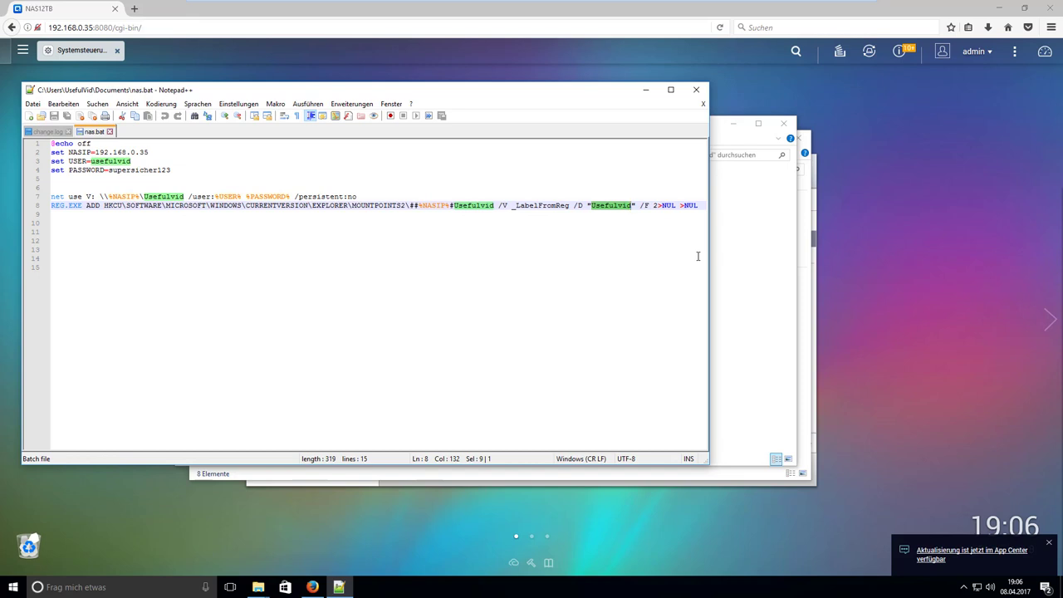
# Save As nas.bat with the All types file type, overwriting the existing Documents file.
pyautogui.click(34, 103)
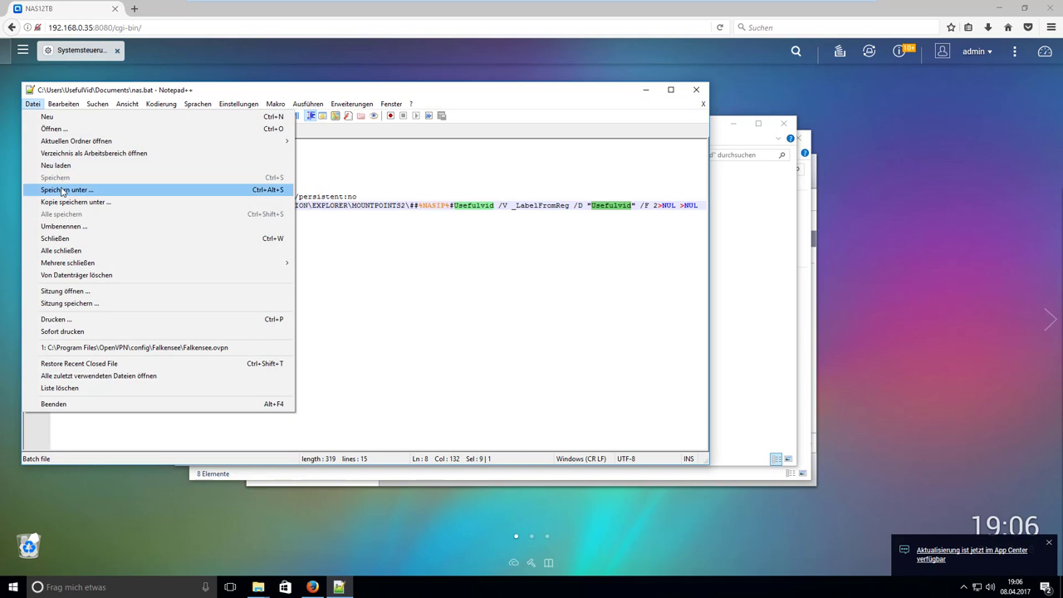
pyautogui.click(62, 190)
pyautogui.click(458, 389)
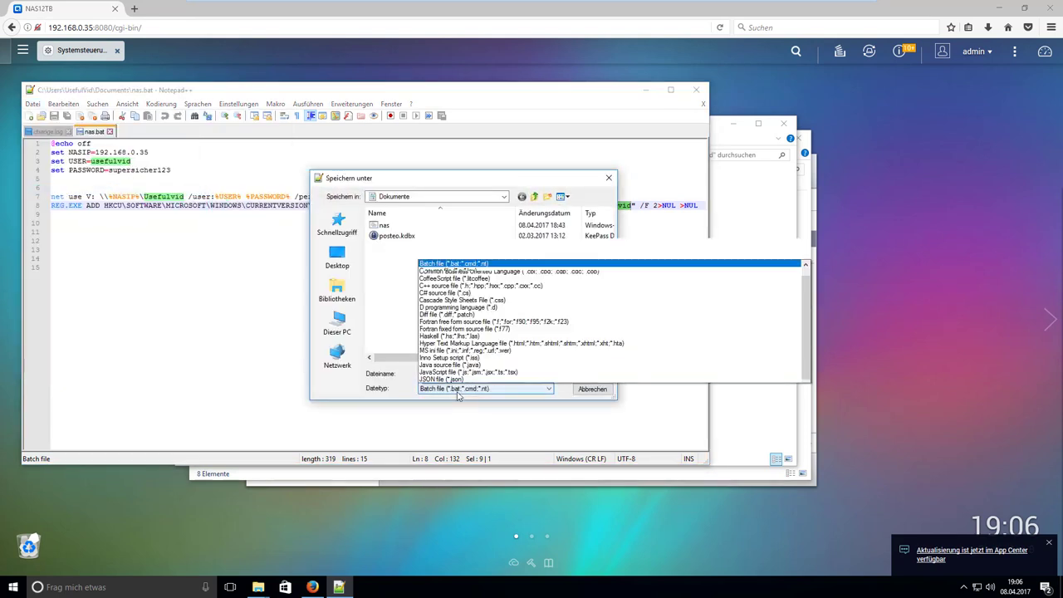
pyautogui.scroll(3, 489, 223)
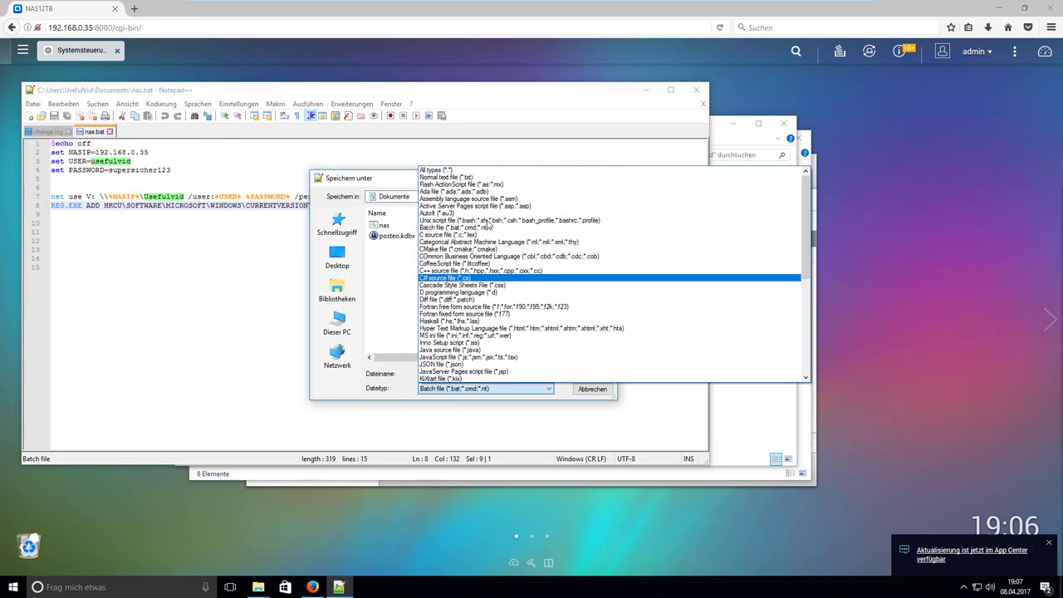
pyautogui.click(481, 171)
pyautogui.doubleClick(436, 374)
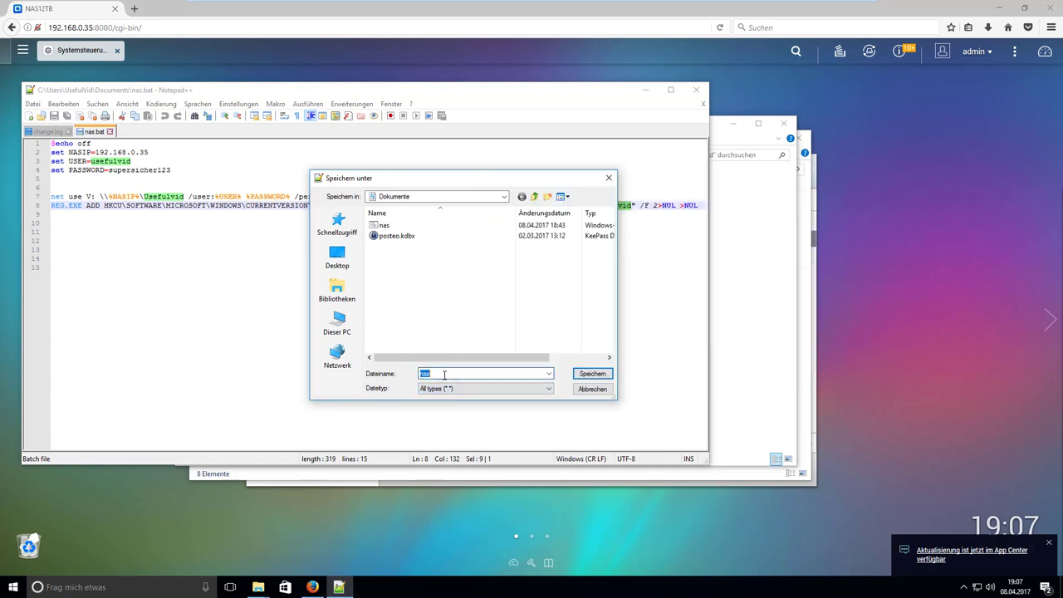
pyautogui.write('nas.bat')
pyautogui.press('Return')
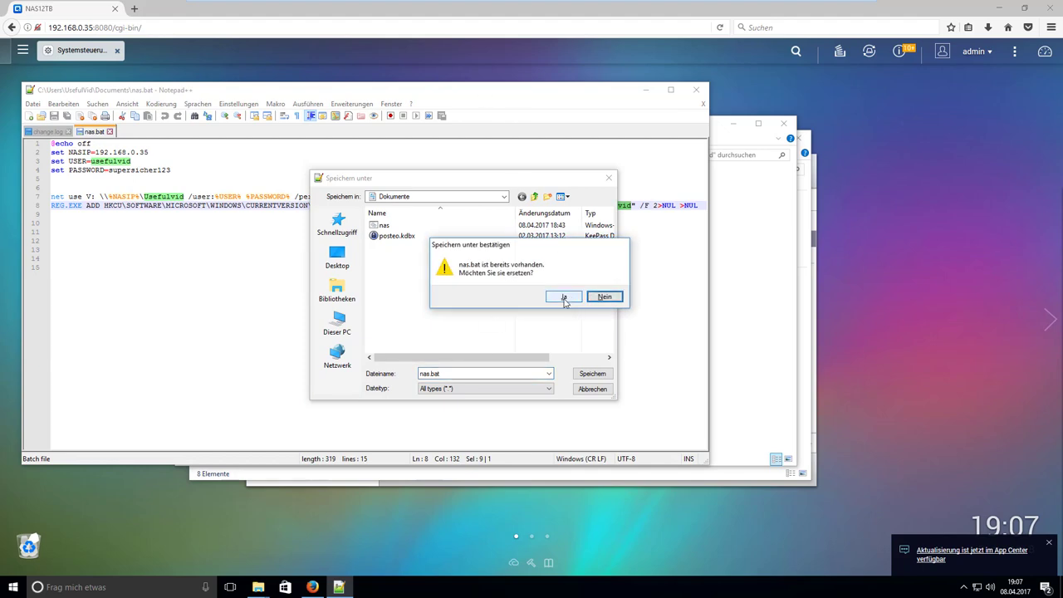
pyautogui.click(566, 298)
# Run nas.bat from the Dokumente folder to map the Usefulvid share.
pyautogui.moveTo(253, 590)
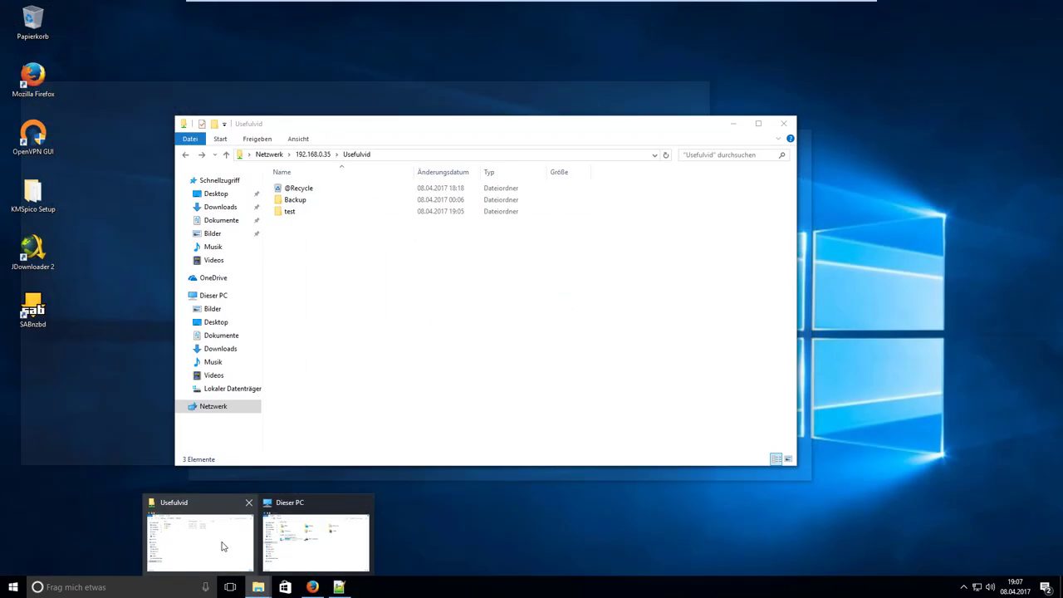
pyautogui.click(318, 538)
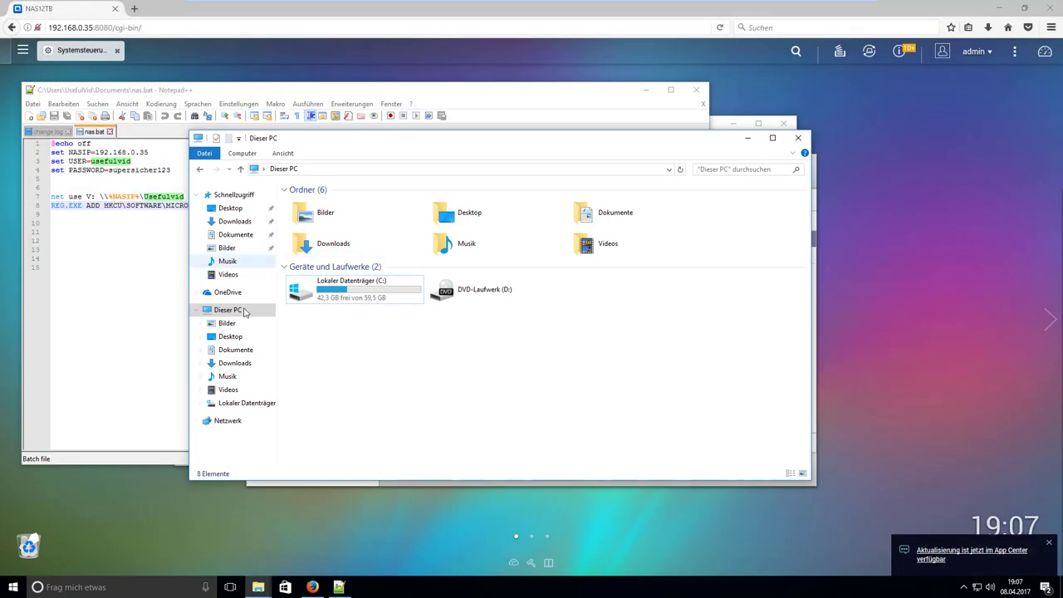
pyautogui.click(241, 354)
pyautogui.click(310, 205)
pyautogui.doubleClick(311, 205)
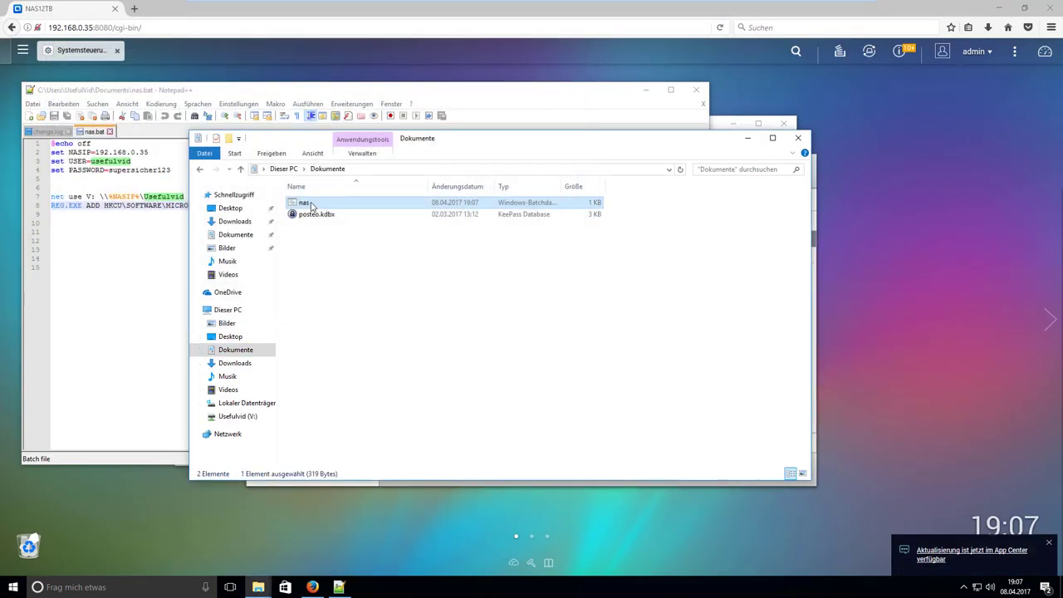
pyautogui.click(226, 310)
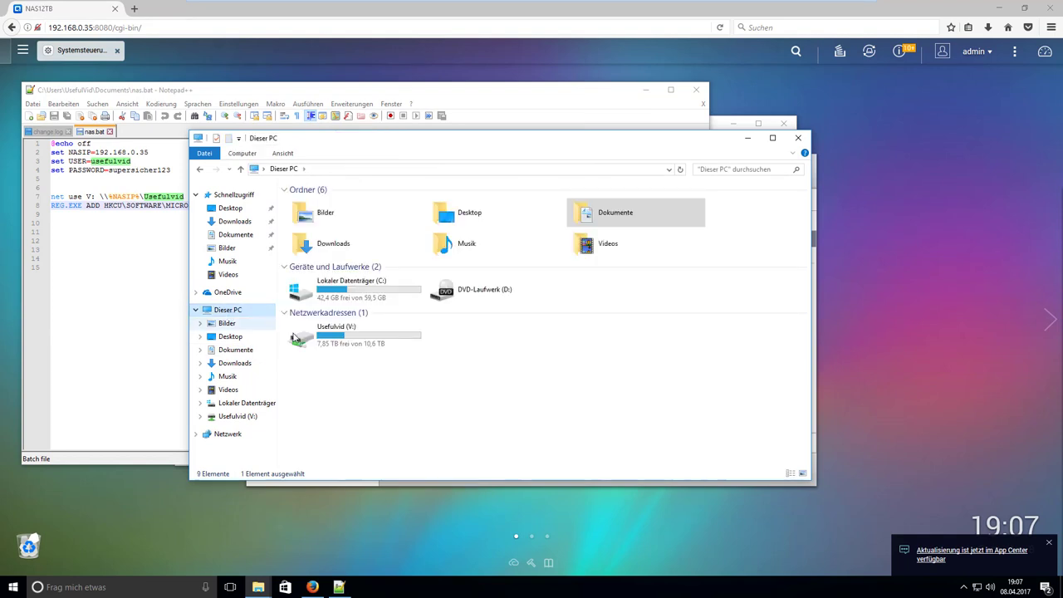
pyautogui.click(295, 336)
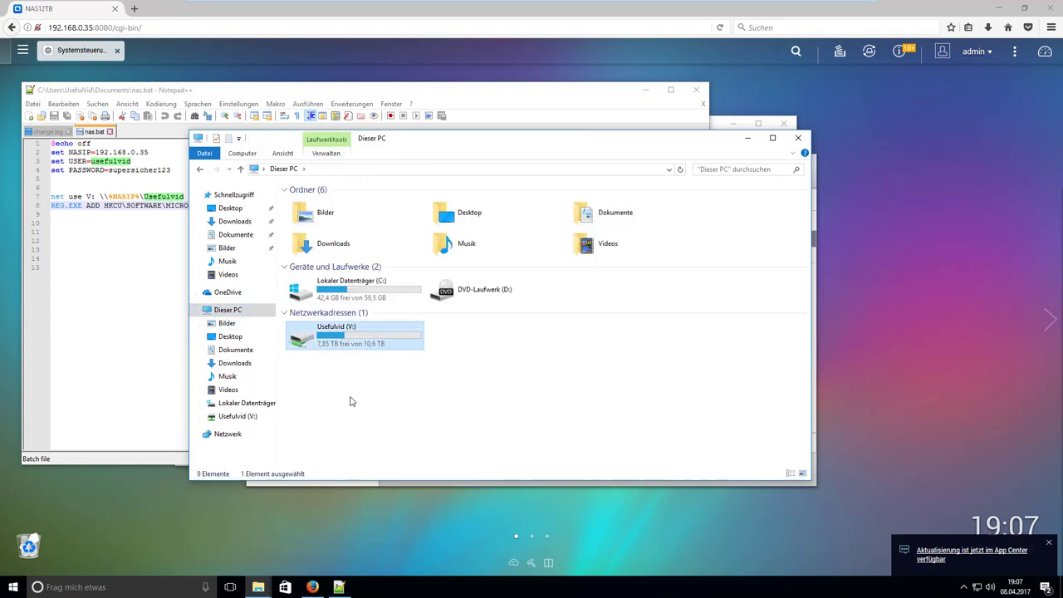
pyautogui.doubleClick(360, 341)
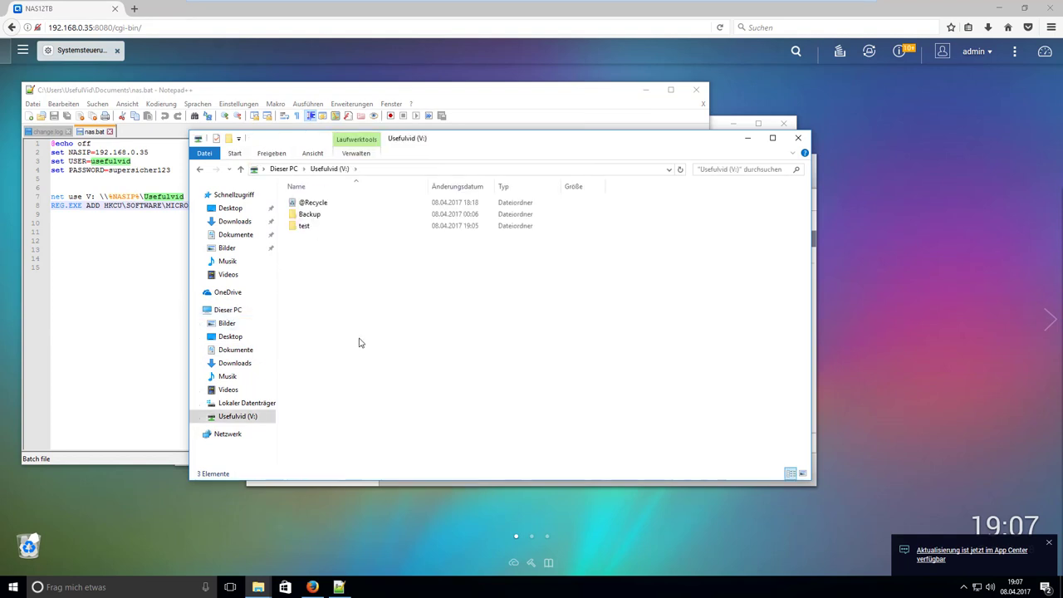
pyautogui.click(308, 226)
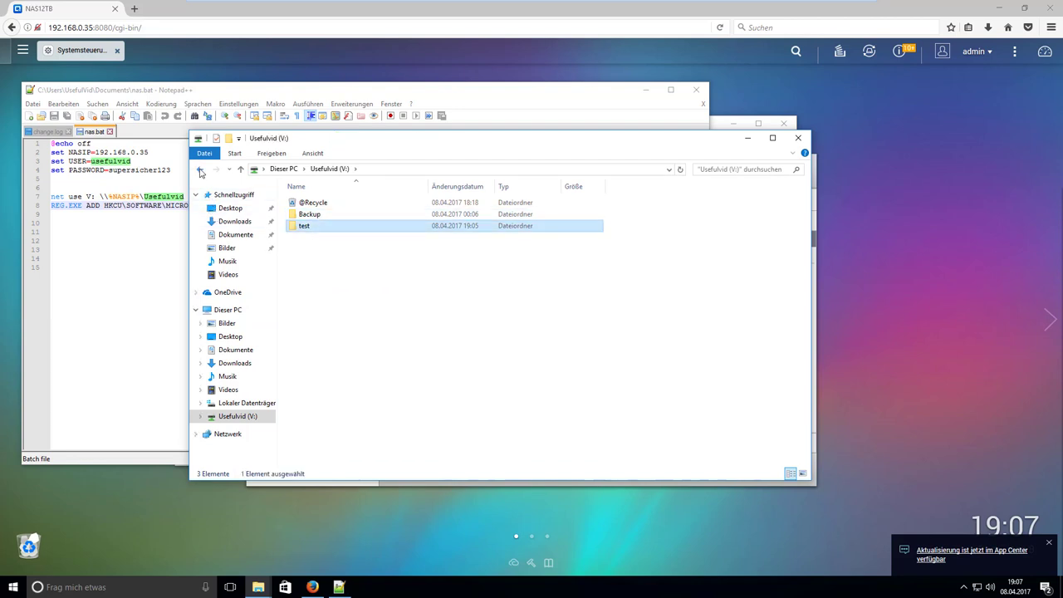
pyautogui.click(200, 170)
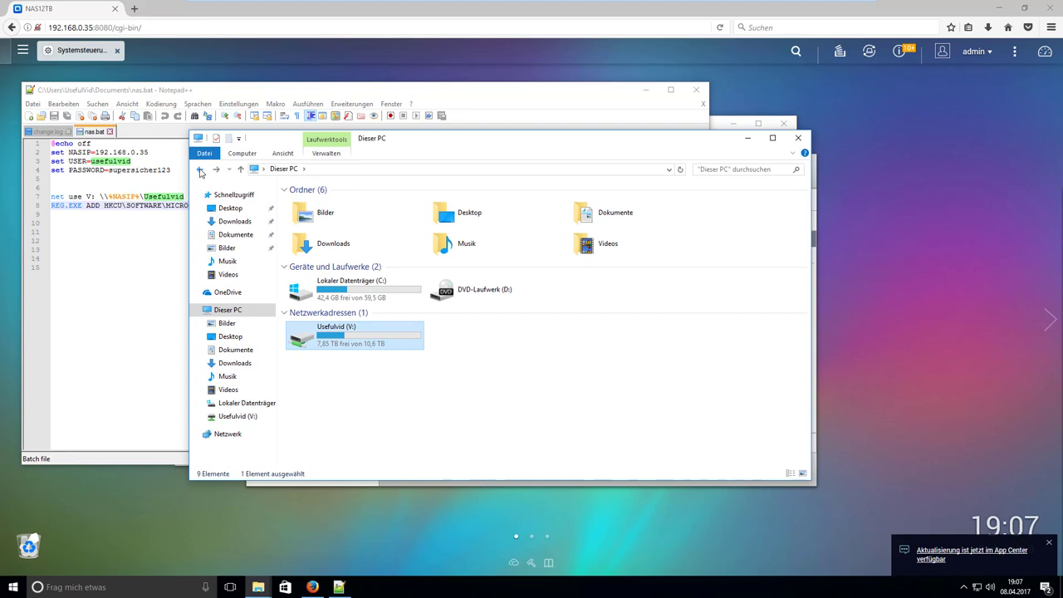
pyautogui.press('super')
pyautogui.write('aufg')
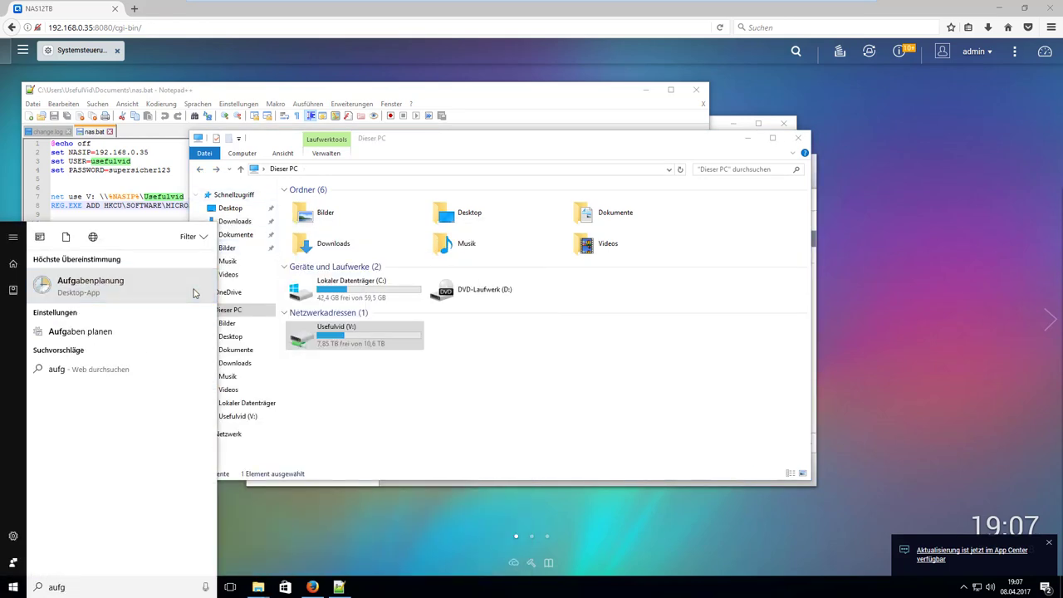
# Launch Task Scheduler and start a basic task named Laufwerk.
pyautogui.click(193, 293)
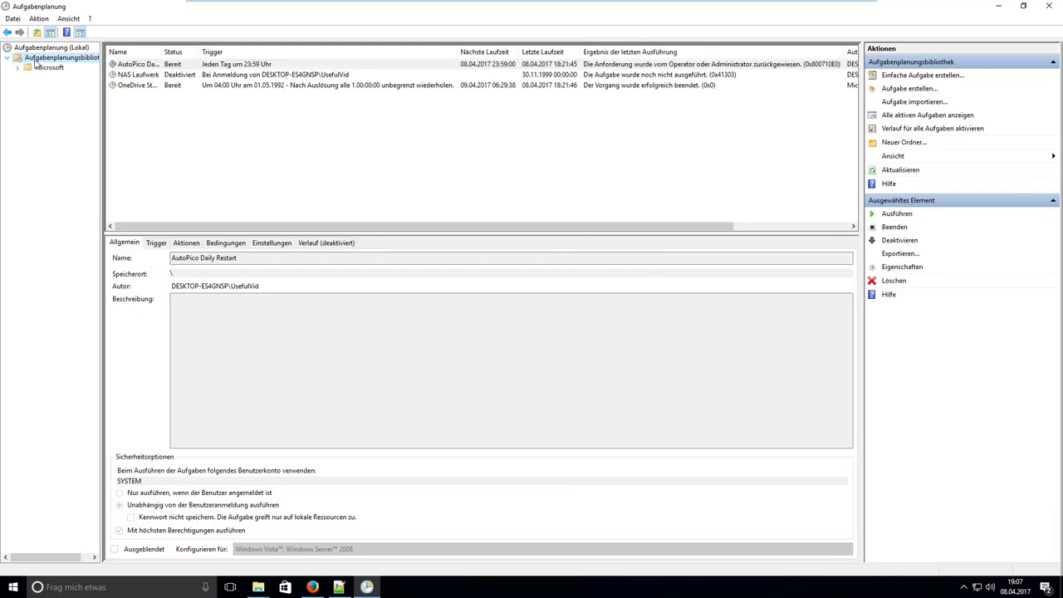
pyautogui.rightClick(37, 60)
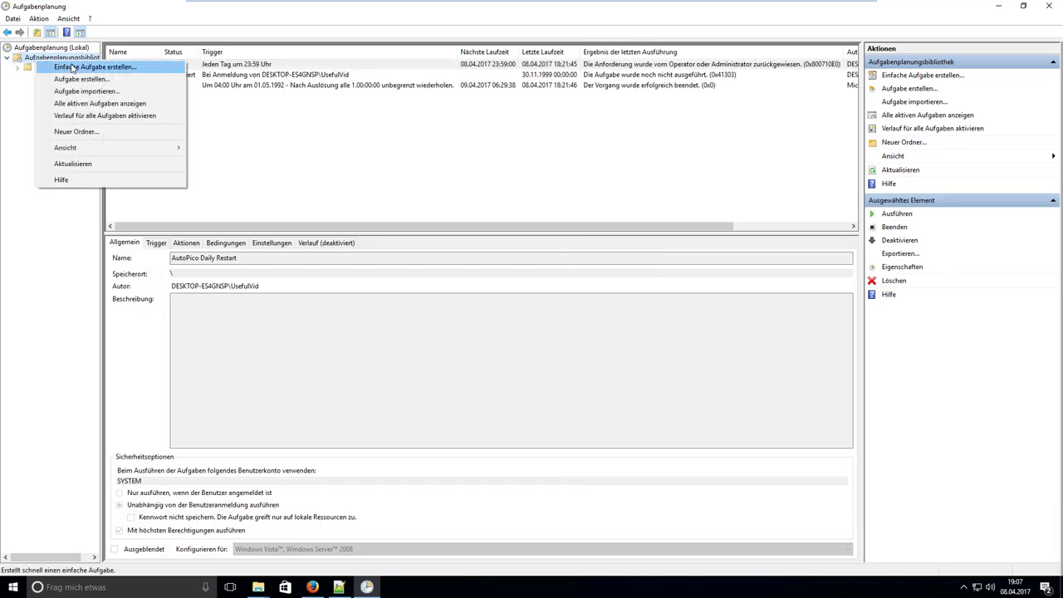
pyautogui.click(72, 68)
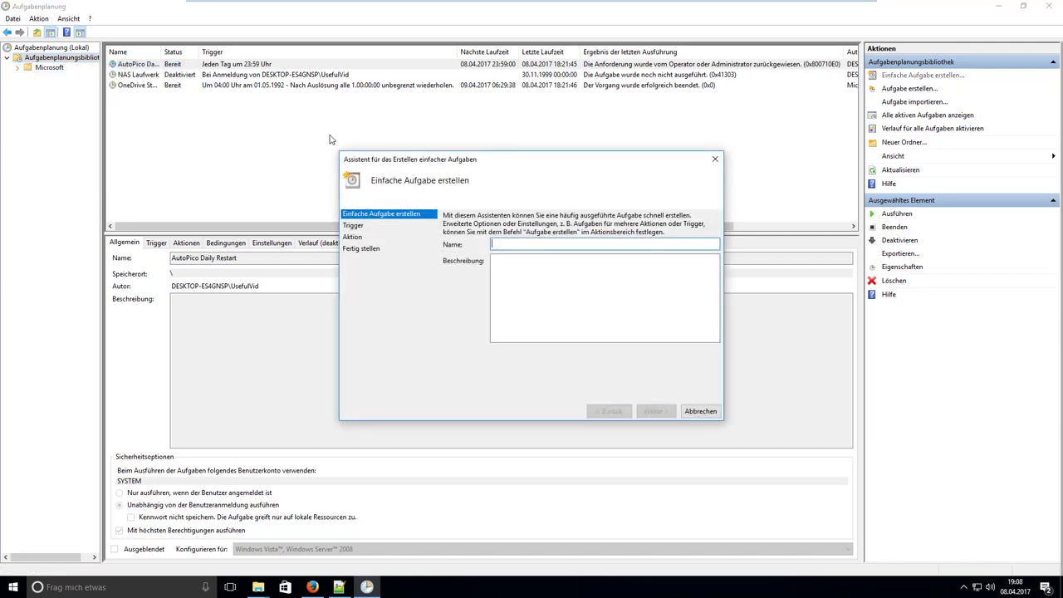
pyautogui.write('Laufwerk')
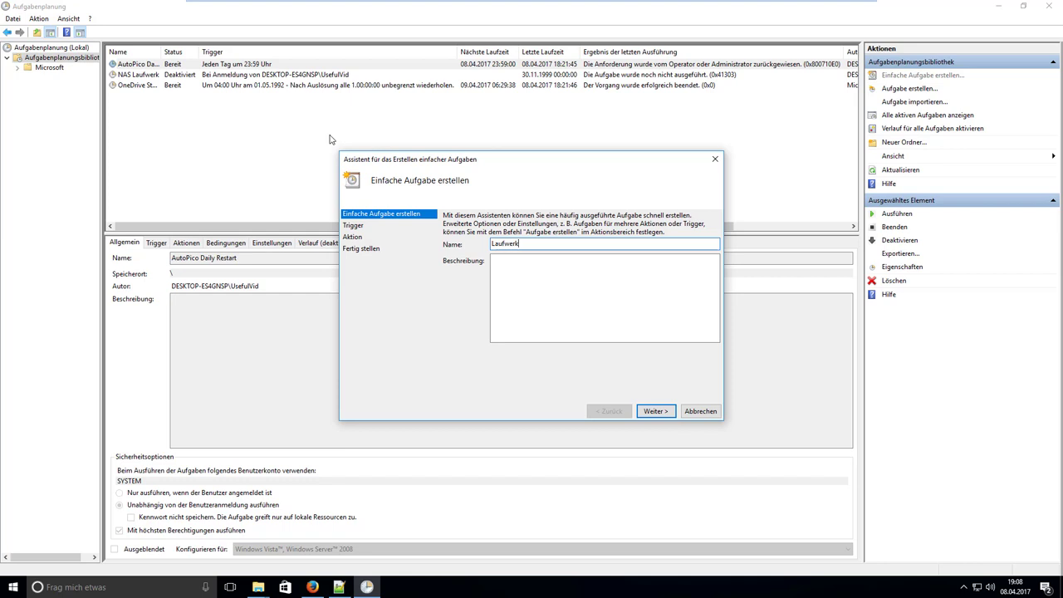
pyautogui.press('Return')
# Trigger Laufwerk at logon to start nas.bat, opening its properties on finish.
pyautogui.click(484, 300)
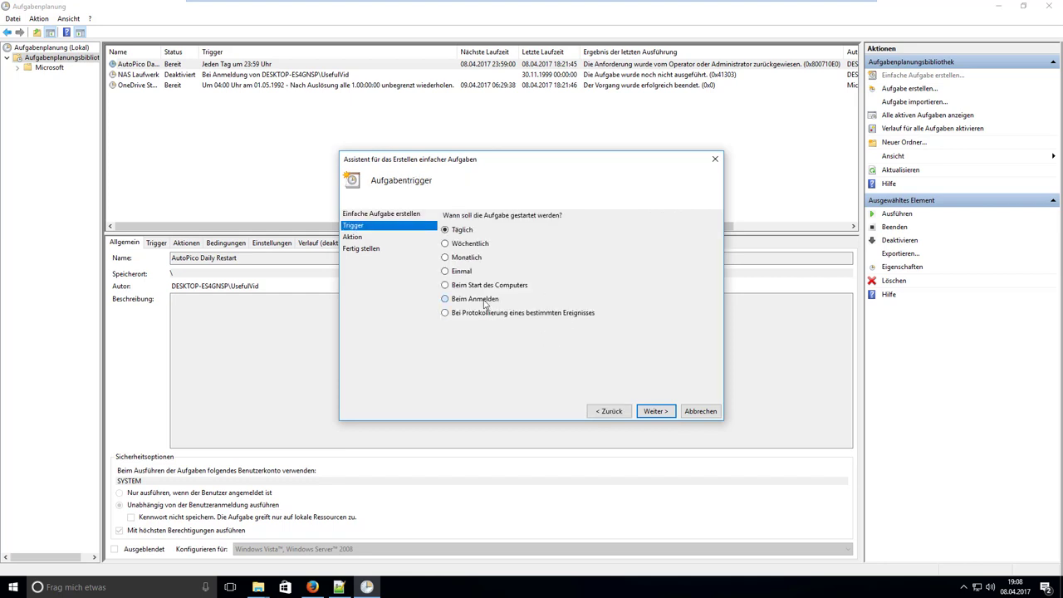
pyautogui.click(670, 417)
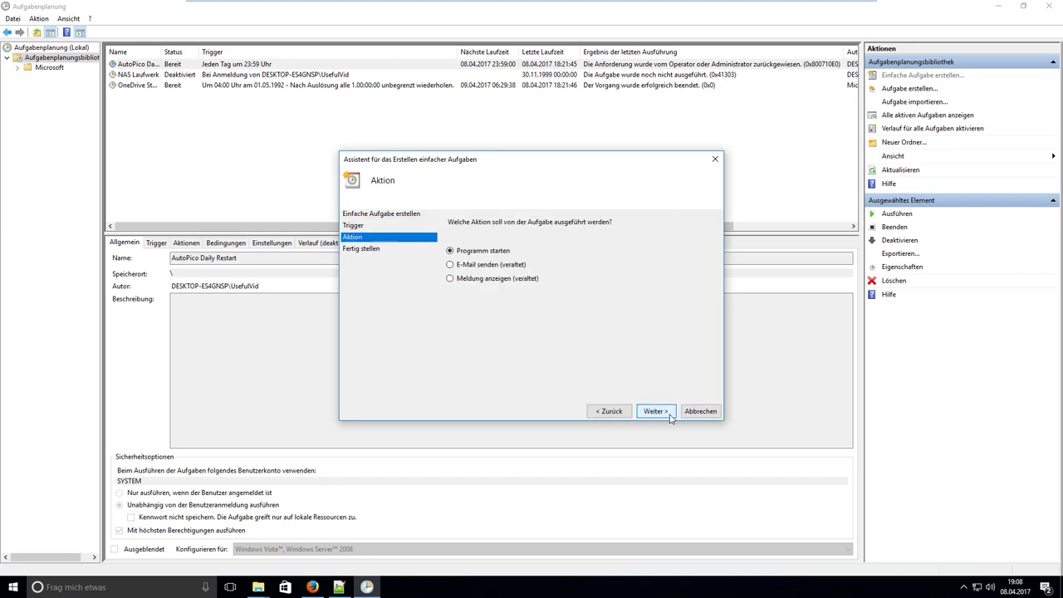
pyautogui.click(655, 415)
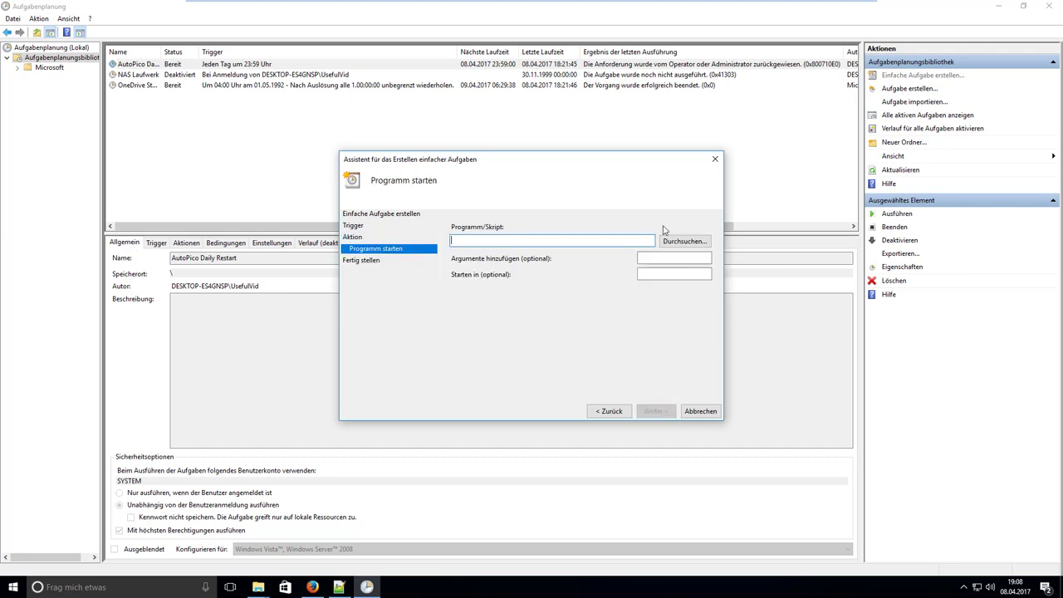
pyautogui.click(679, 240)
pyautogui.doubleClick(487, 246)
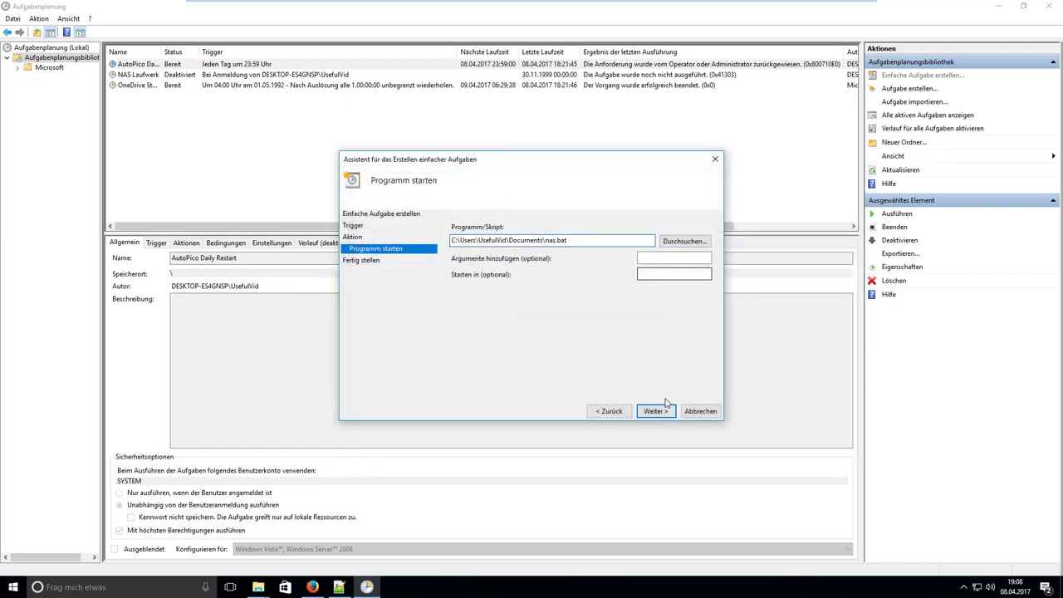
pyautogui.click(662, 412)
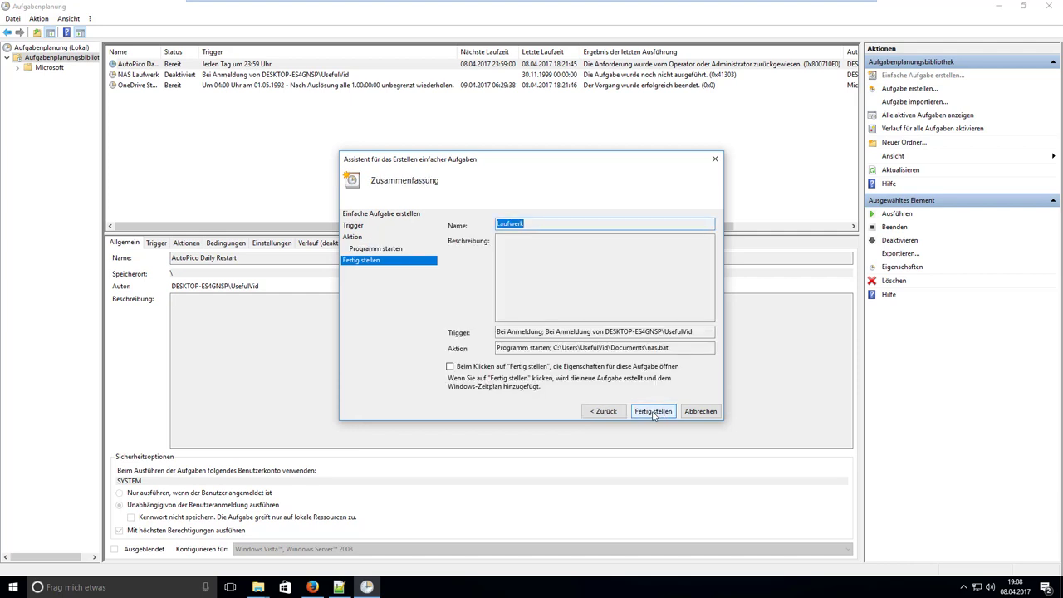
pyautogui.click(482, 367)
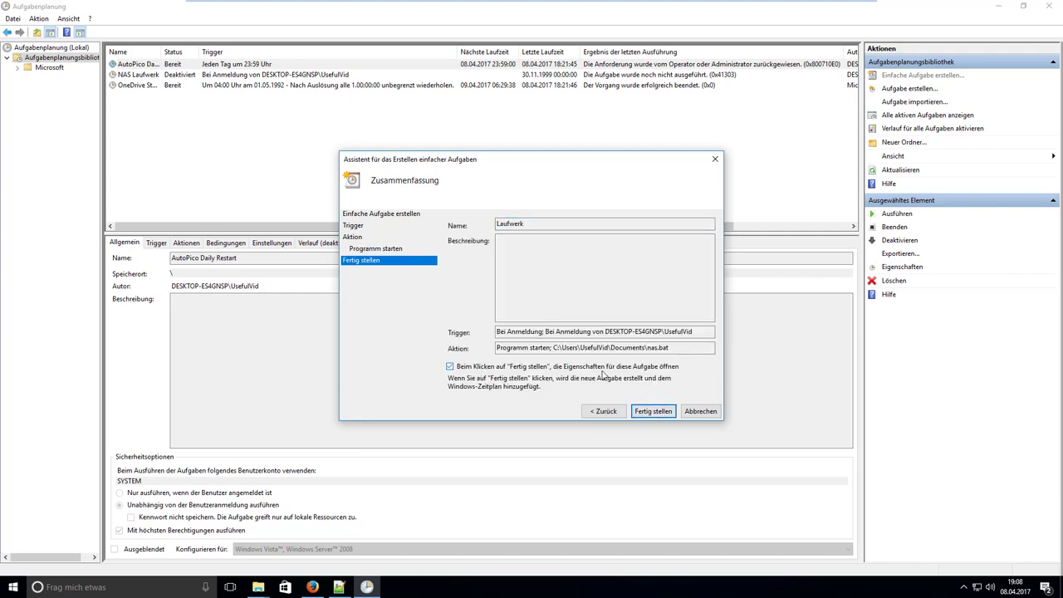
pyautogui.click(648, 413)
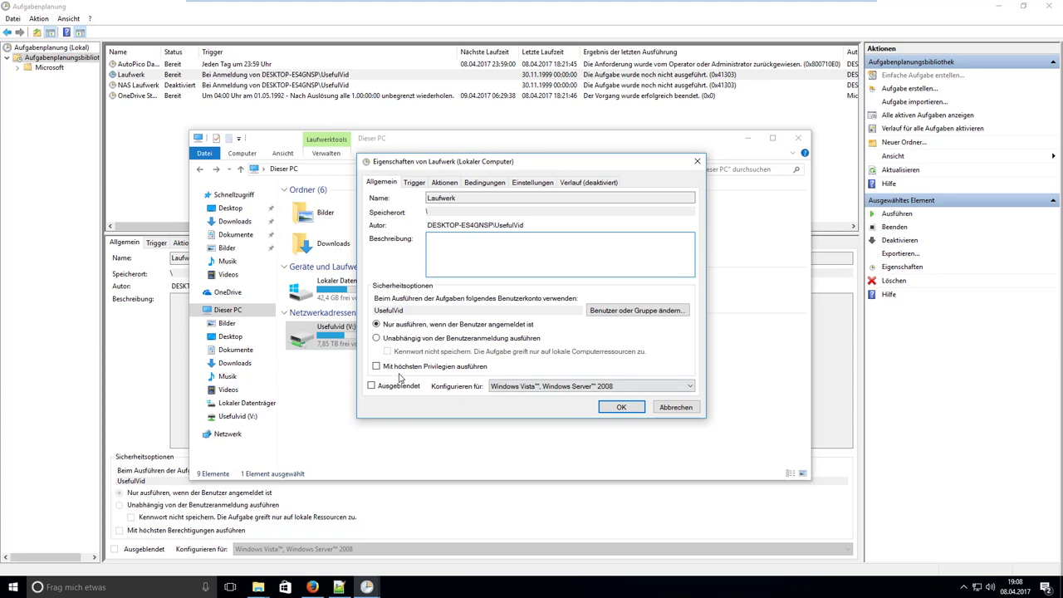
# Enable 'Mit höchsten Privilegien ausführen' for Laufwerk and save the properties.
pyautogui.click(402, 371)
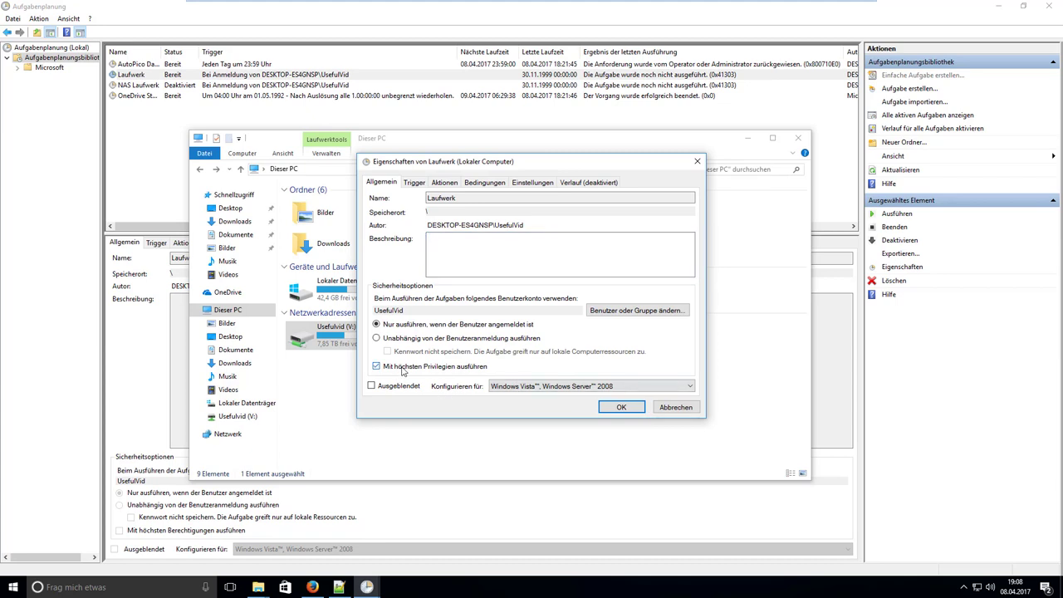
pyautogui.click(618, 407)
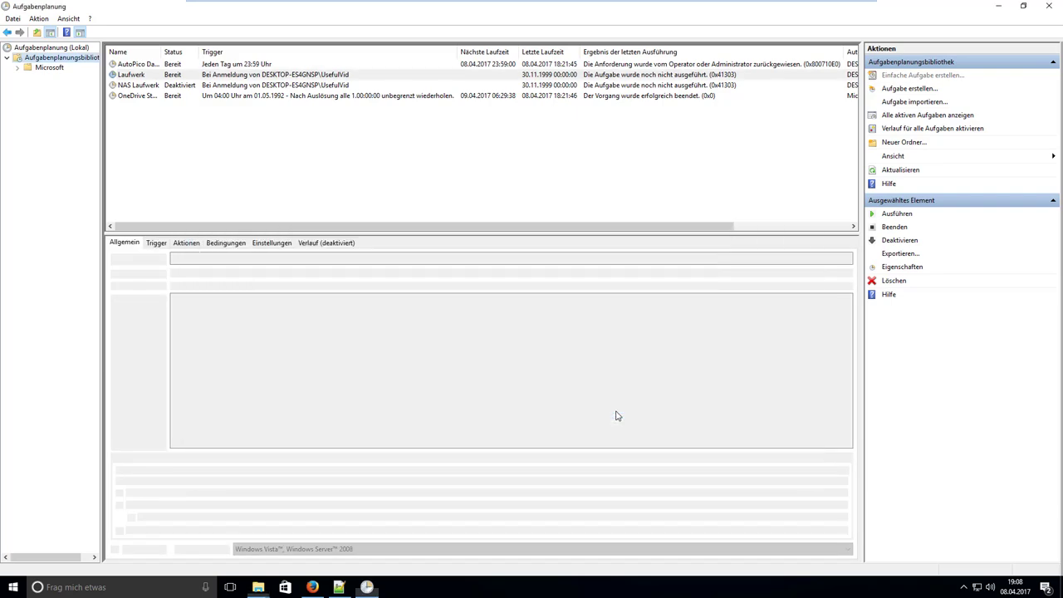